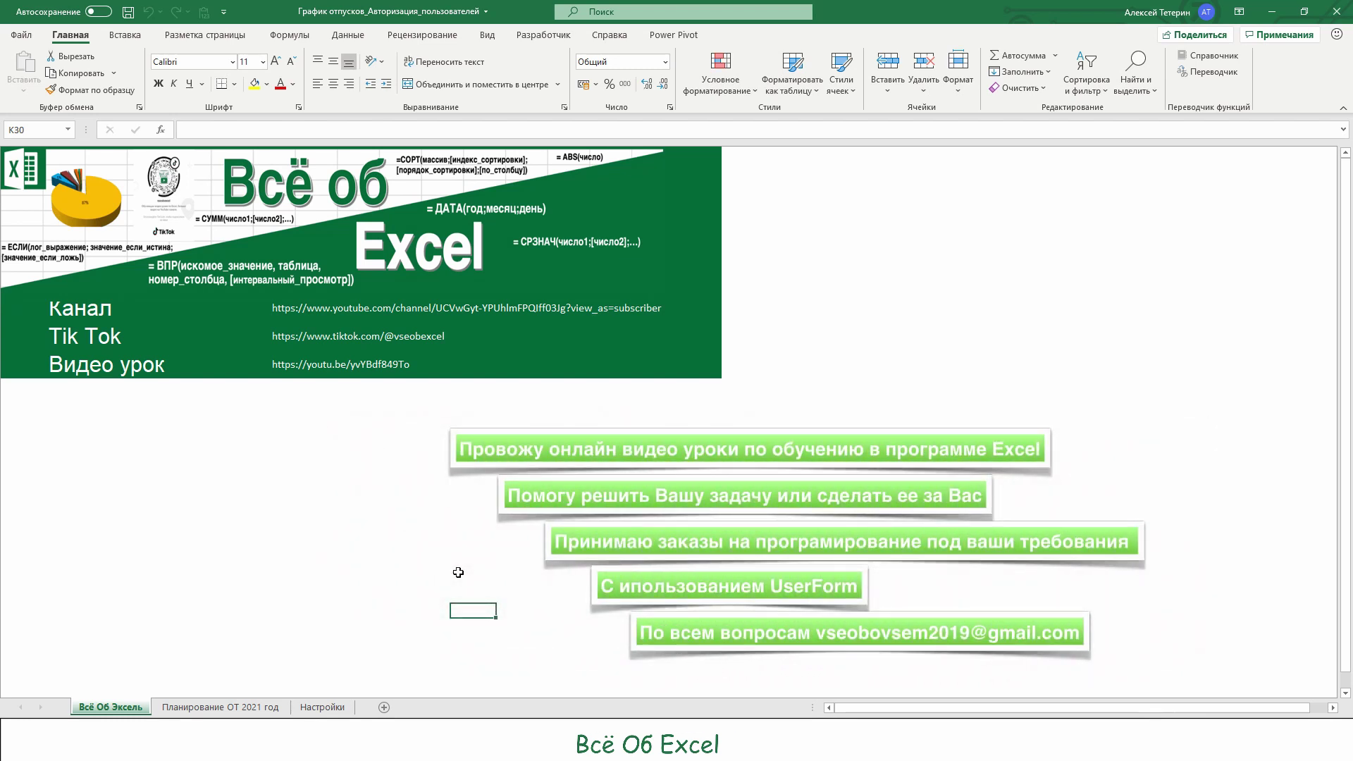
Switch to the 'Планирование ОТ 2021 год' vacation schedule sheet
click(219, 707)
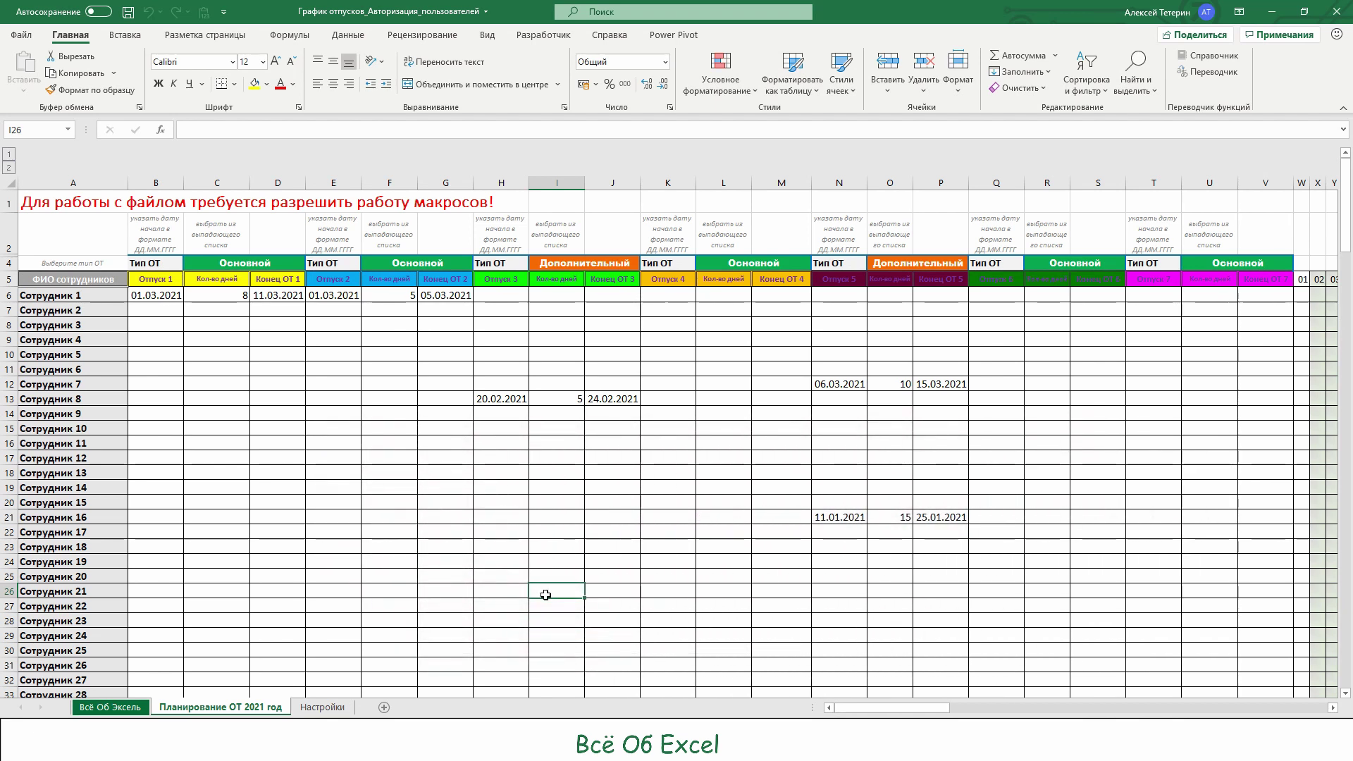
Freeze the schedule's top row using Freeze Top Row on the View tab
click(496, 41)
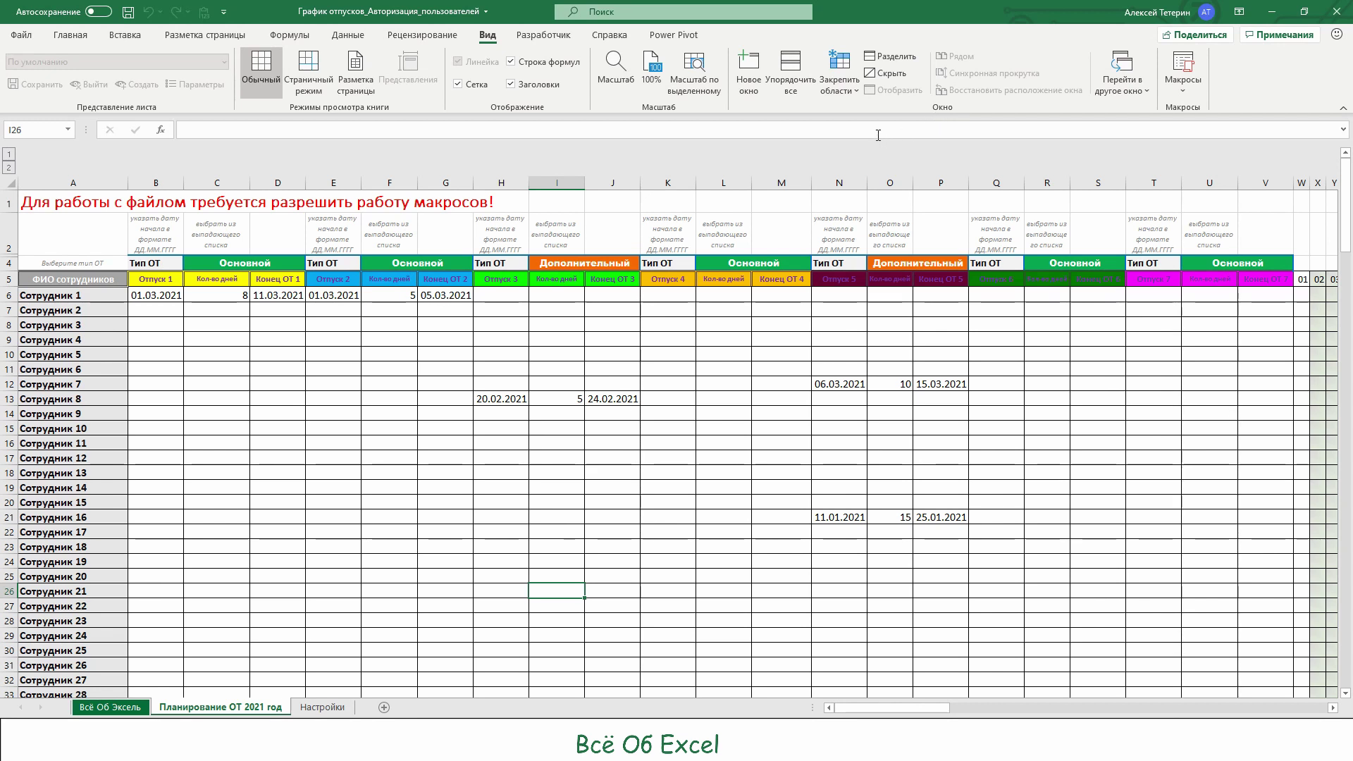
click(856, 88)
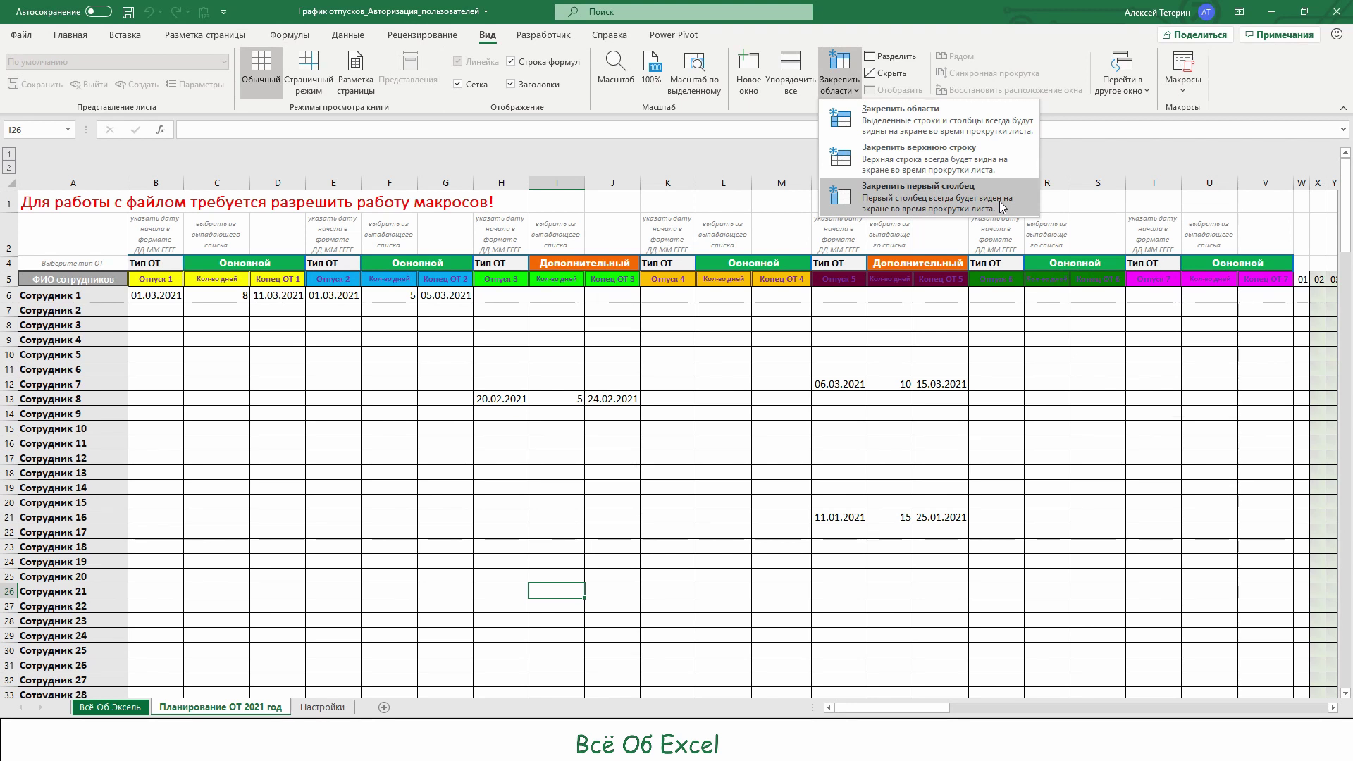
click(916, 158)
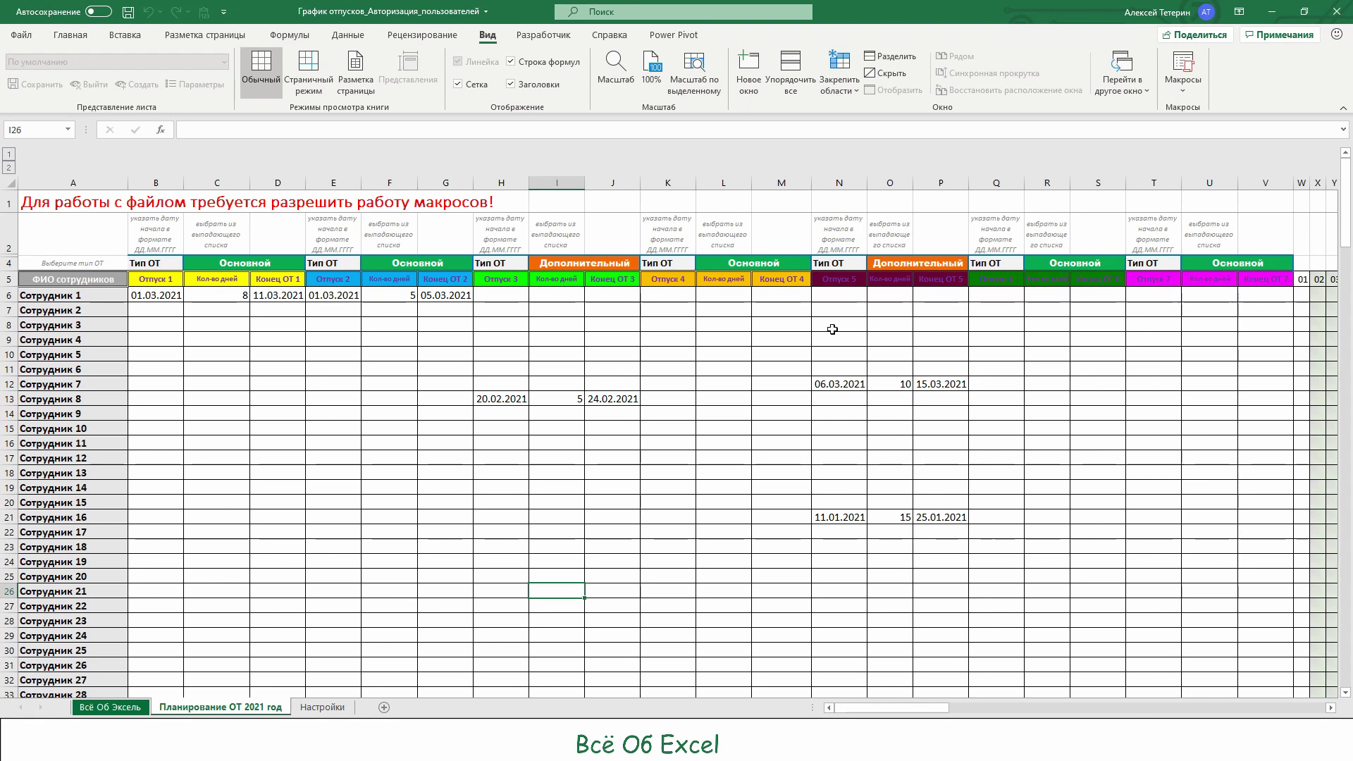
scroll(833, 329, down, 6)
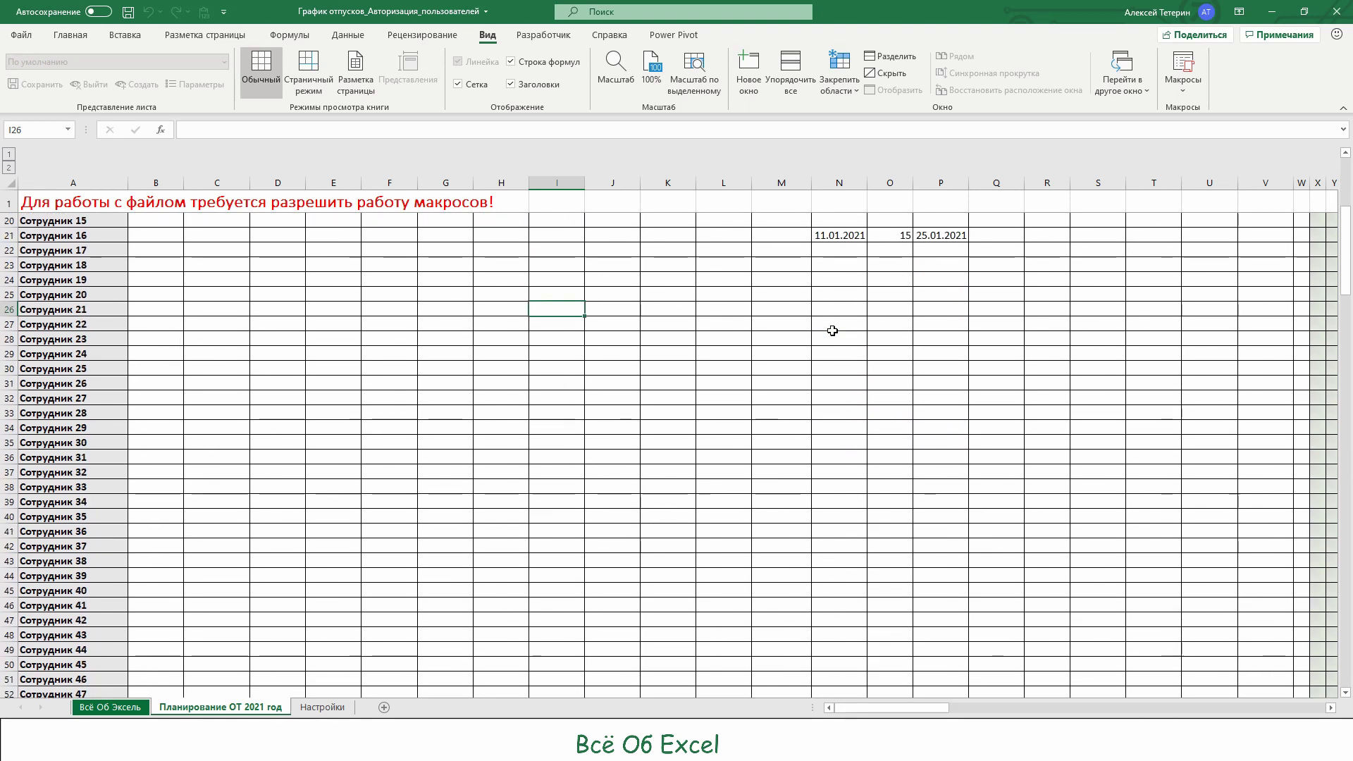
scroll(832, 331, down, 17)
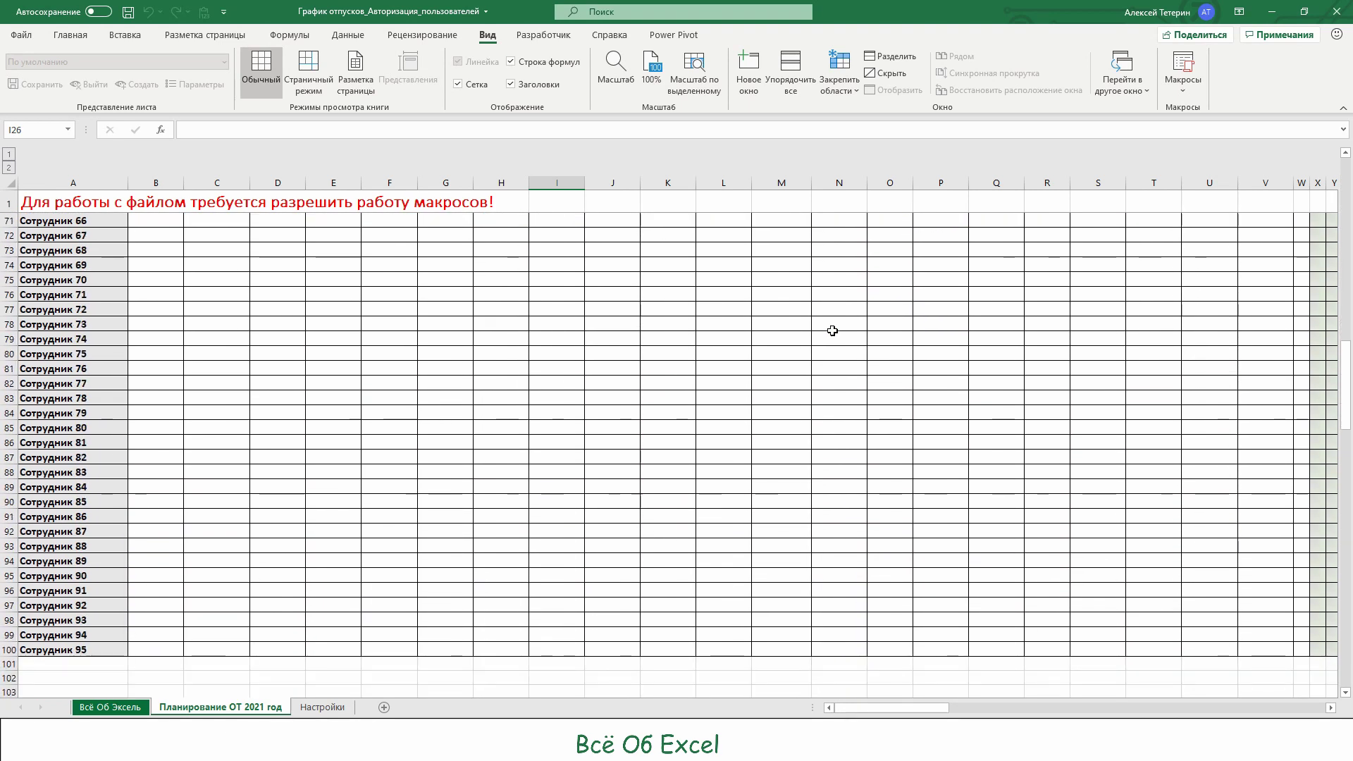
scroll(832, 331, down, 16)
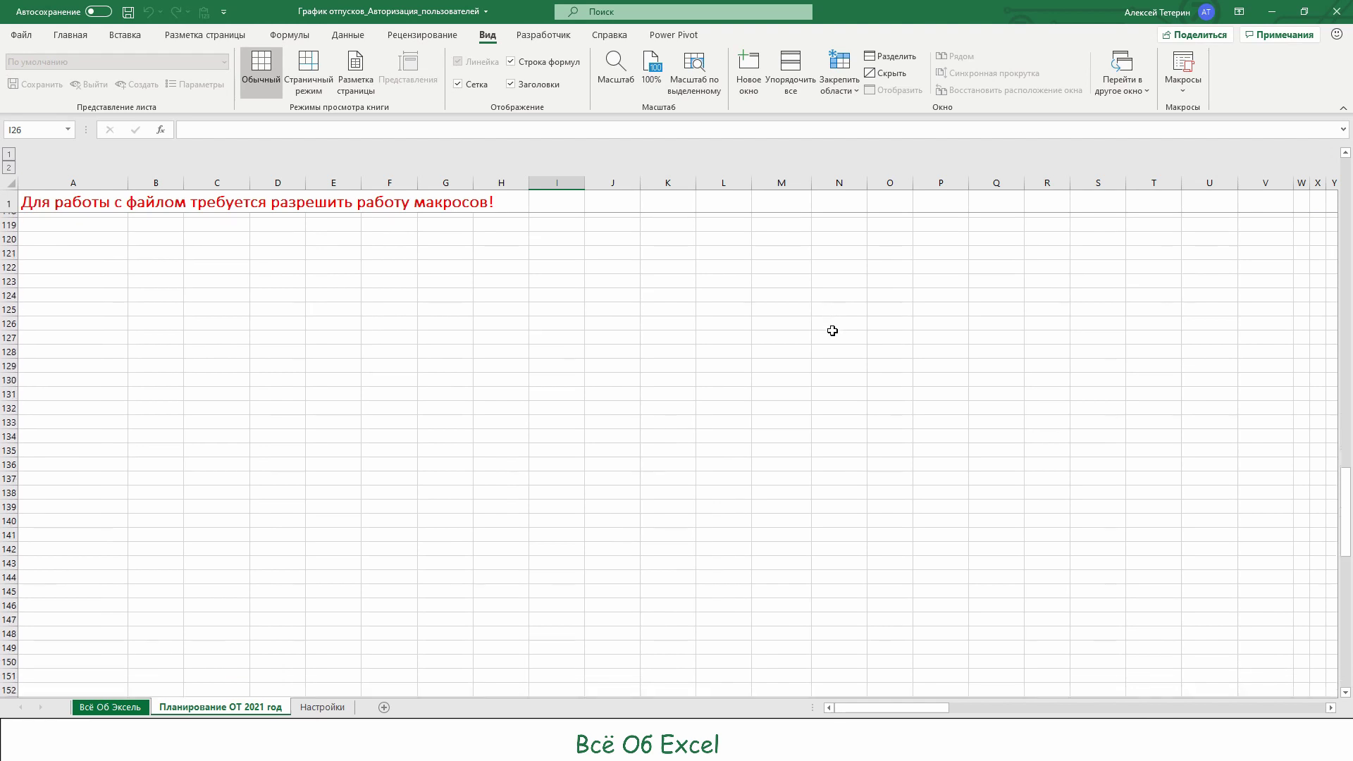
scroll(832, 331, up, 7)
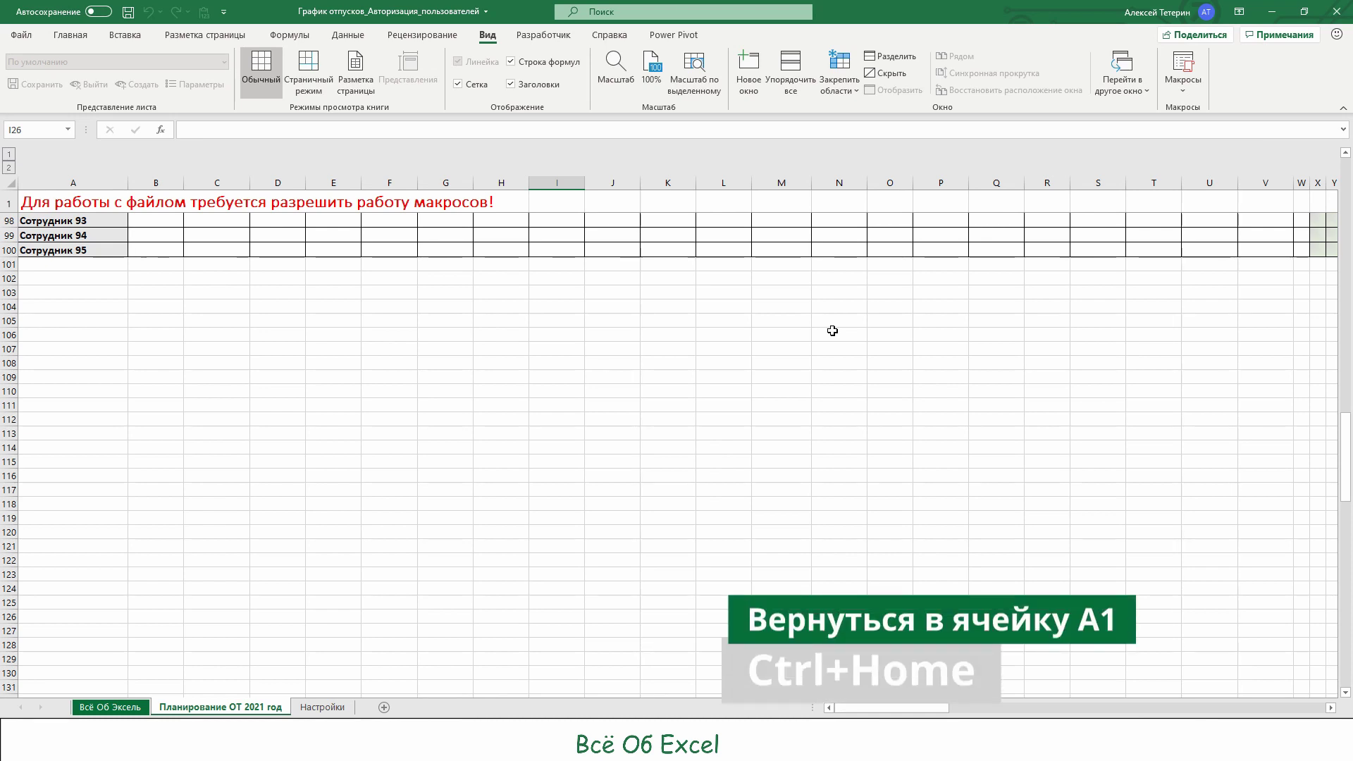
key(ctrl+Home)
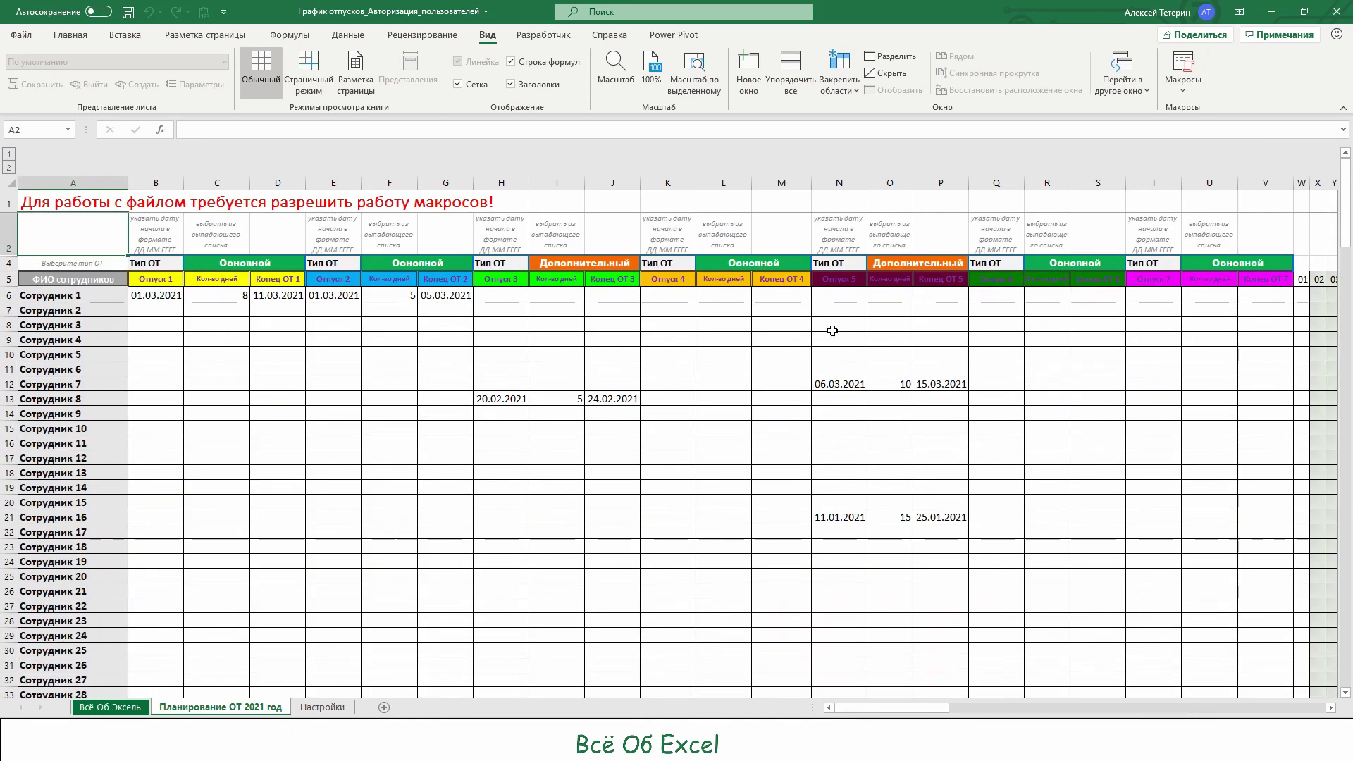
Freeze the first column of employee names, then scroll the calendar right and back
click(848, 90)
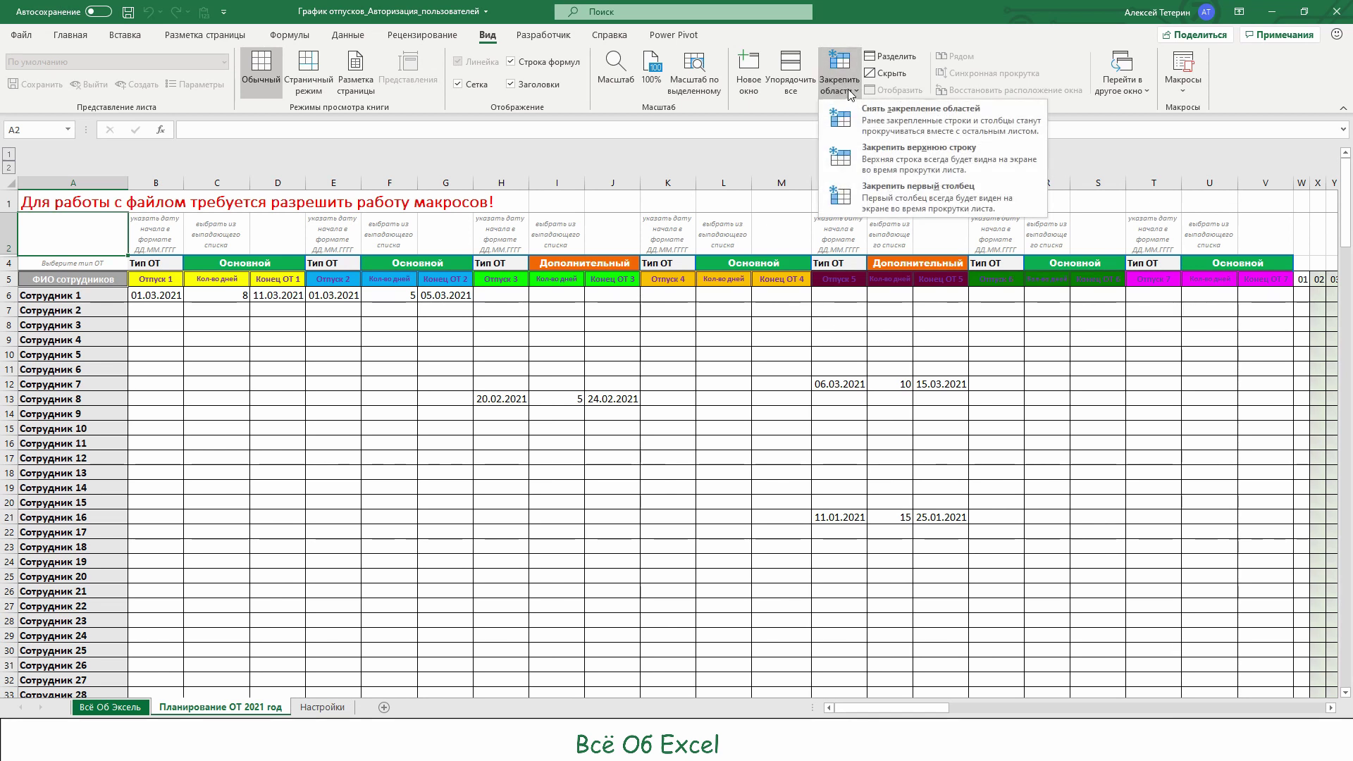
click(916, 194)
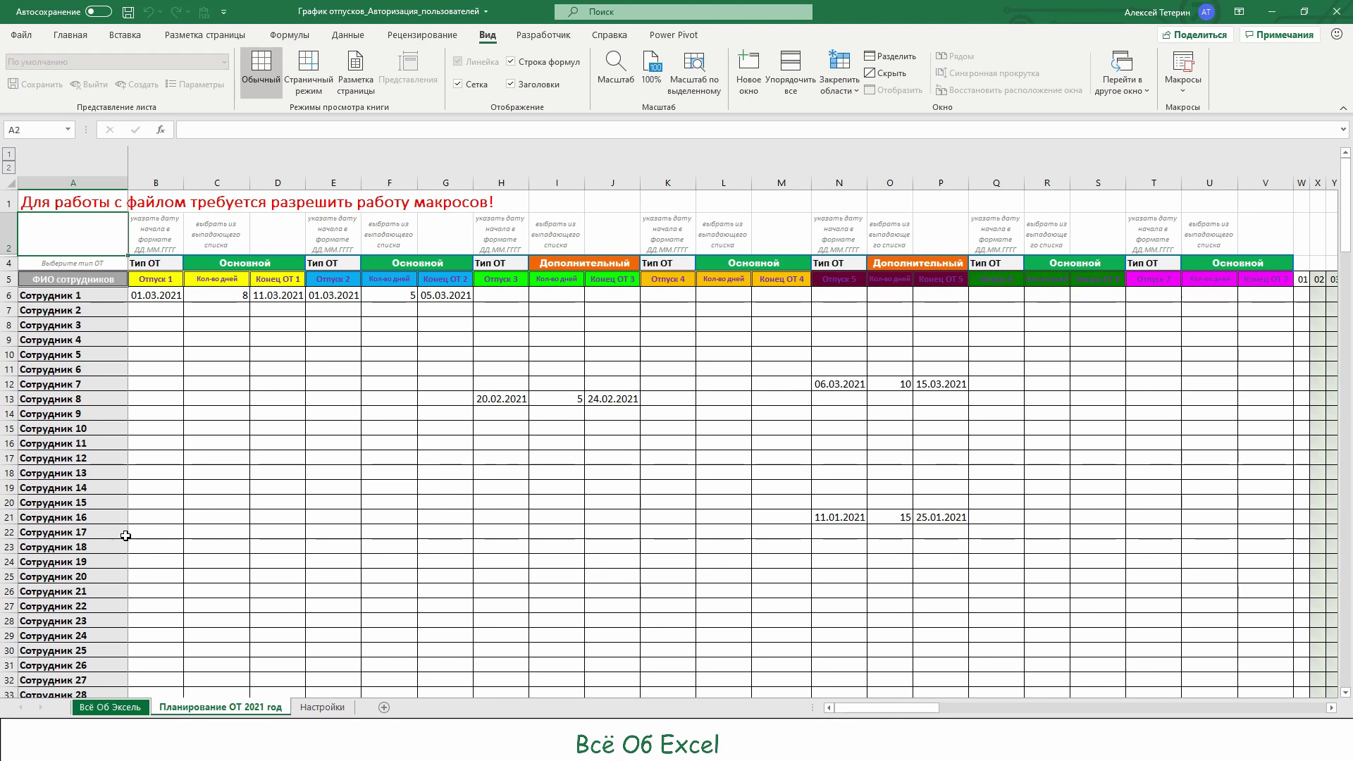
click(1332, 710)
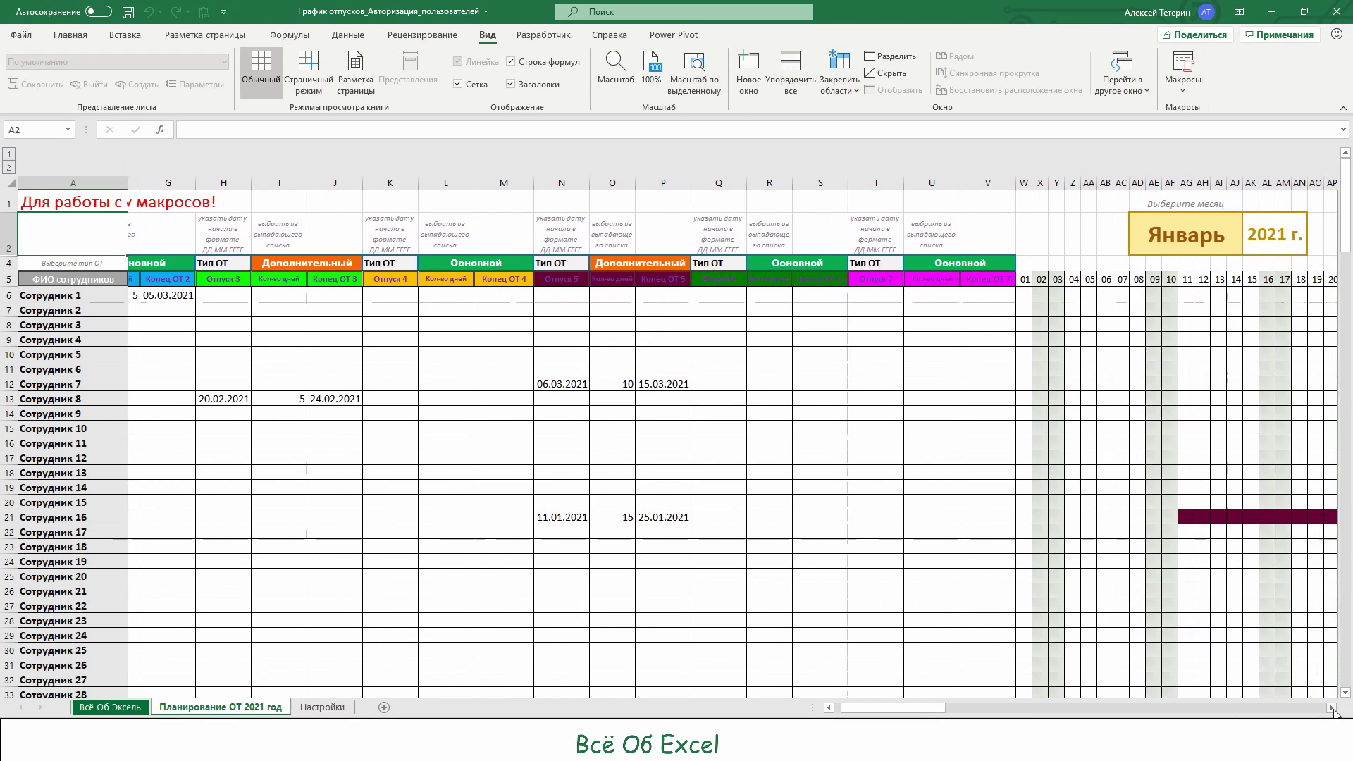
drag(1332, 710, 1329, 712)
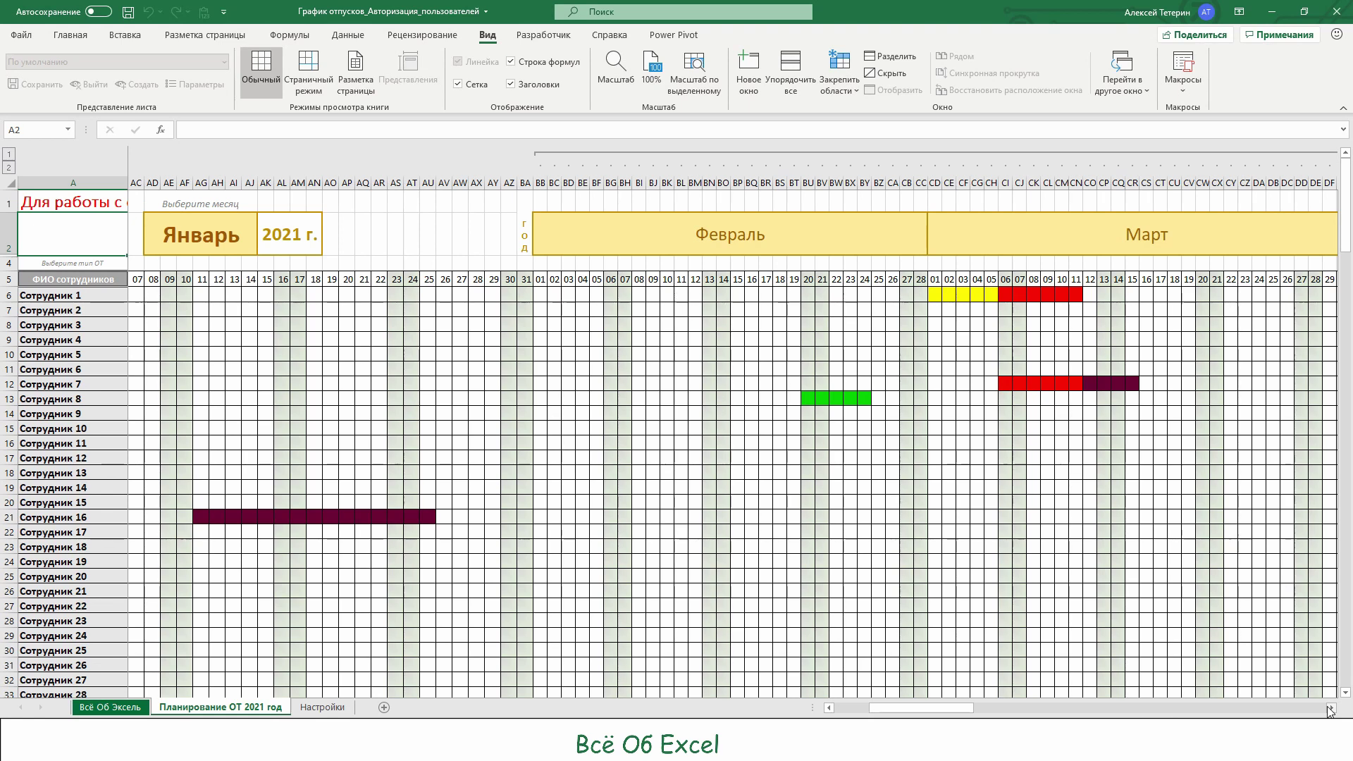
drag(907, 708, 873, 712)
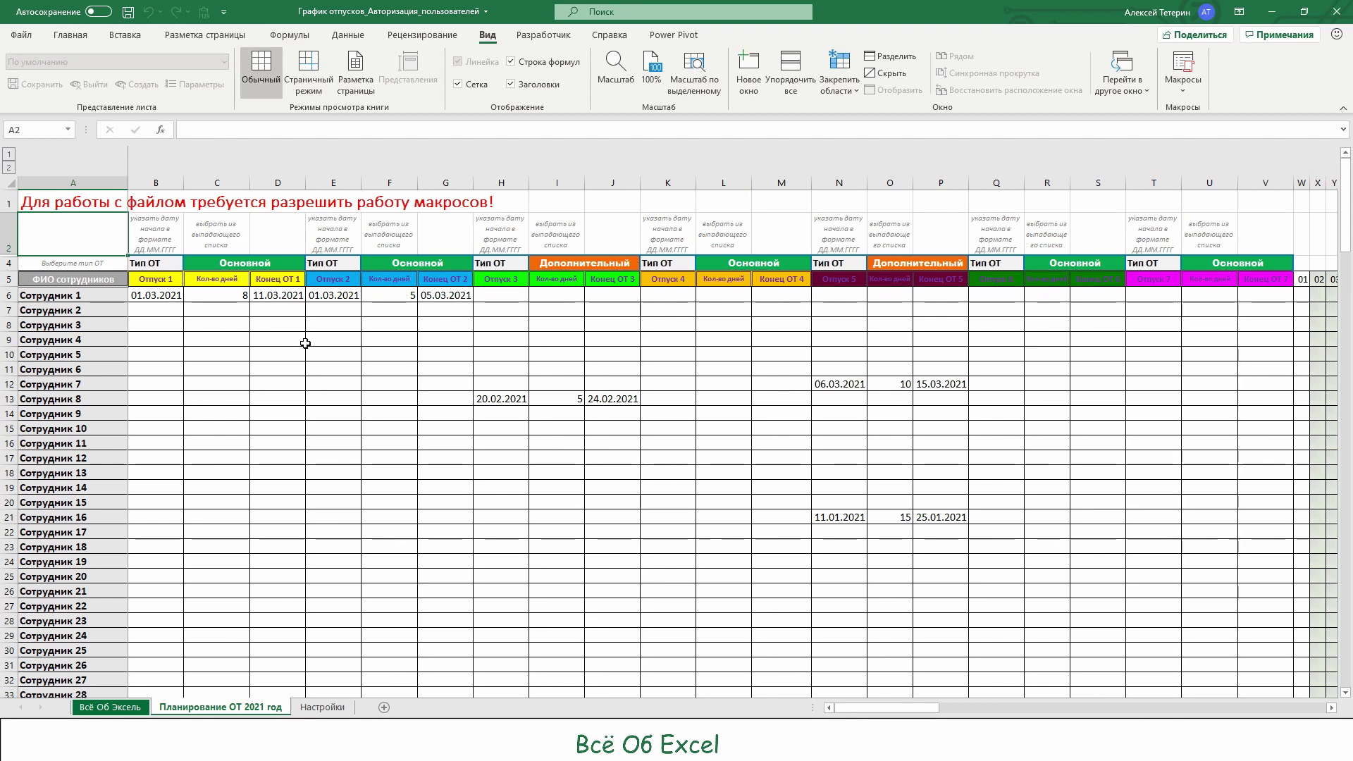
Unfreeze all panes so no rows or columns stay fixed
click(854, 90)
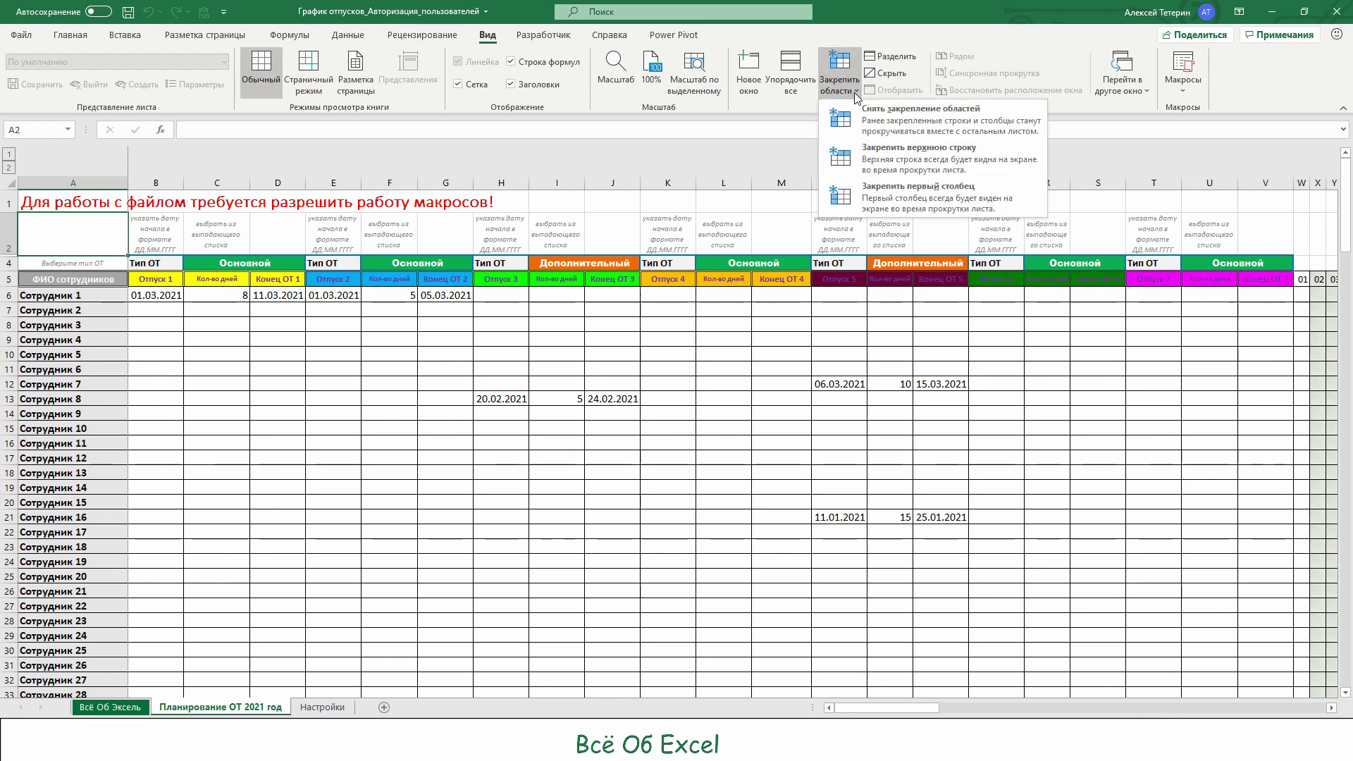
click(925, 127)
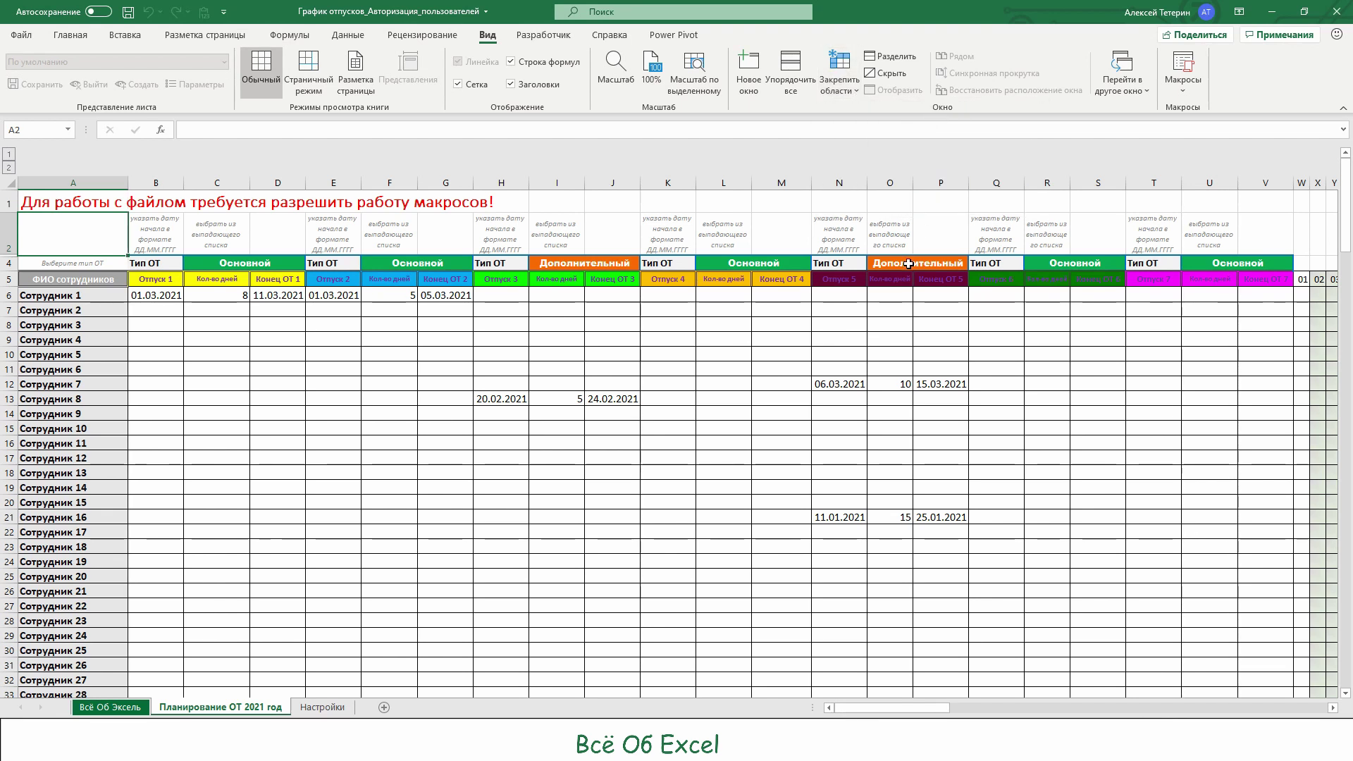
click(860, 92)
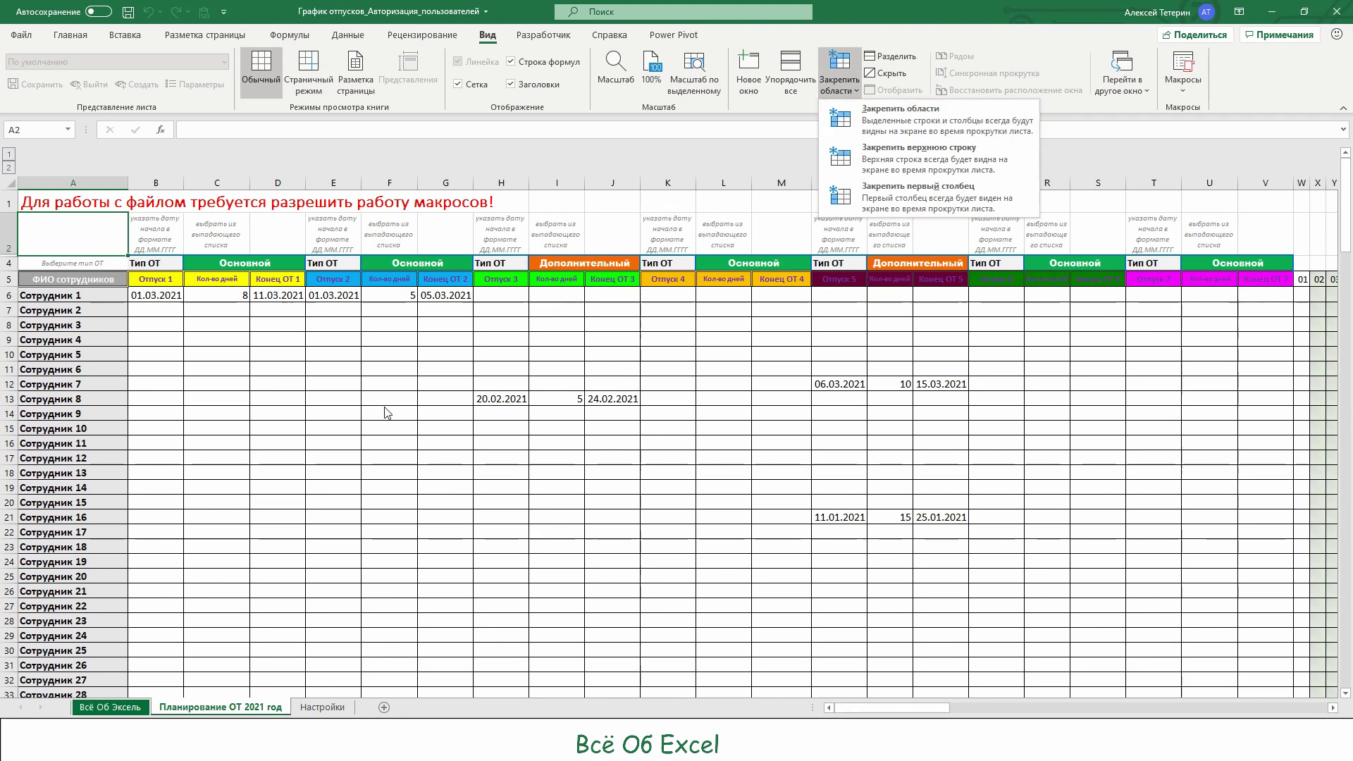
click(278, 355)
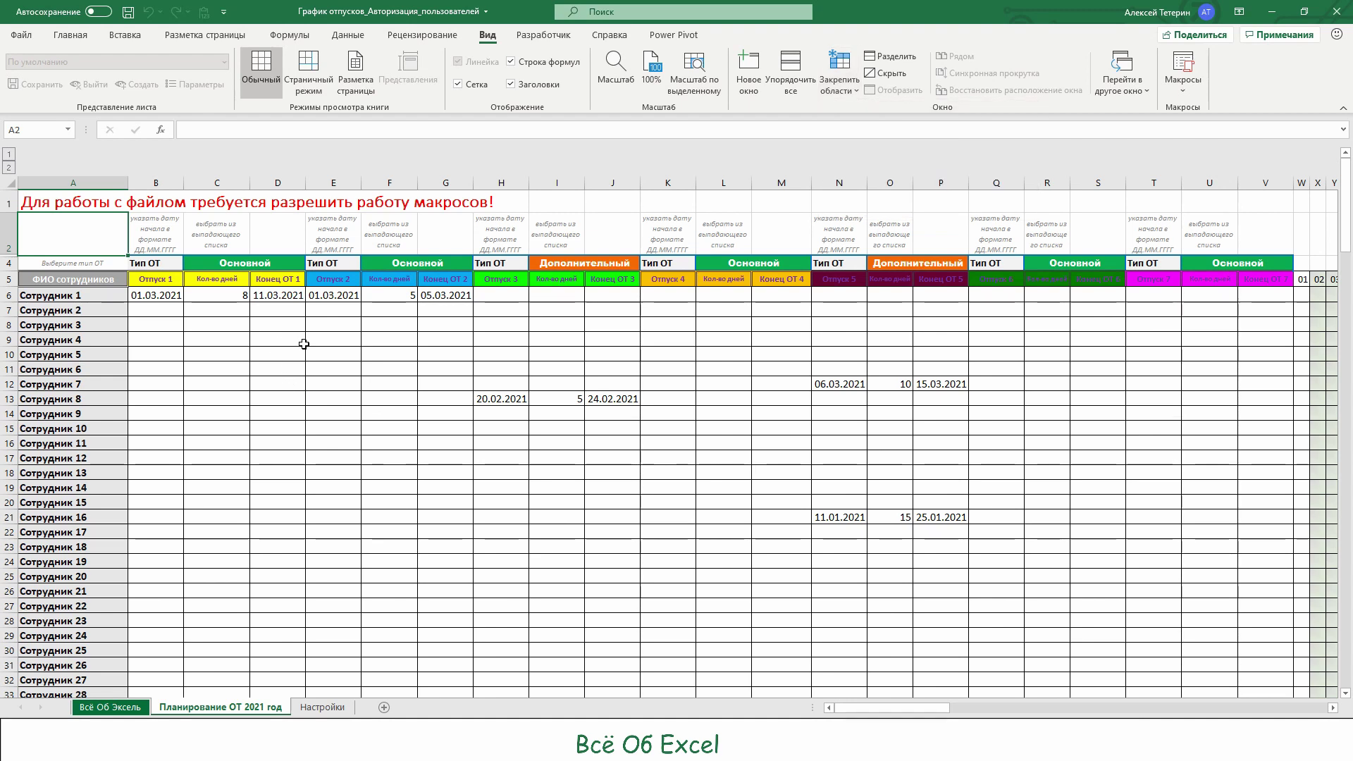
click(1332, 707)
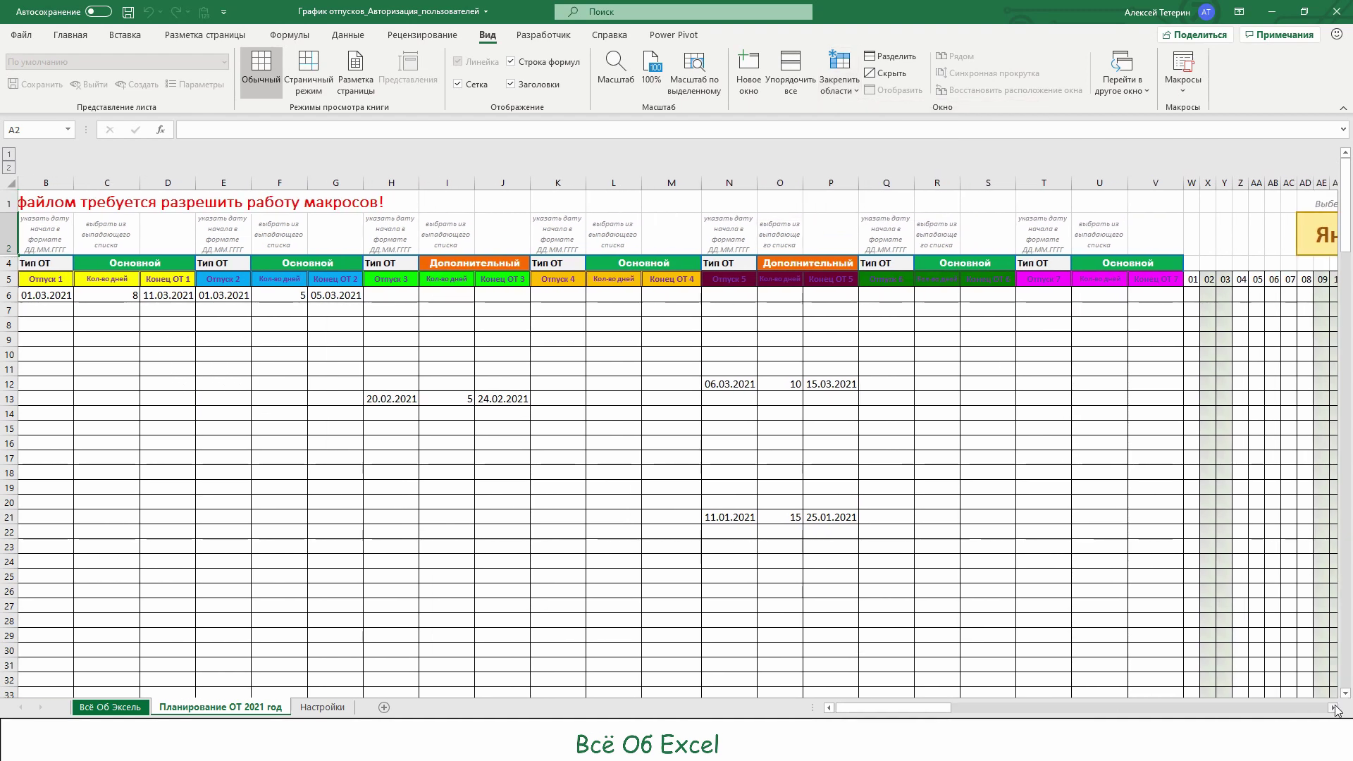
scroll(703, 463, left, 4)
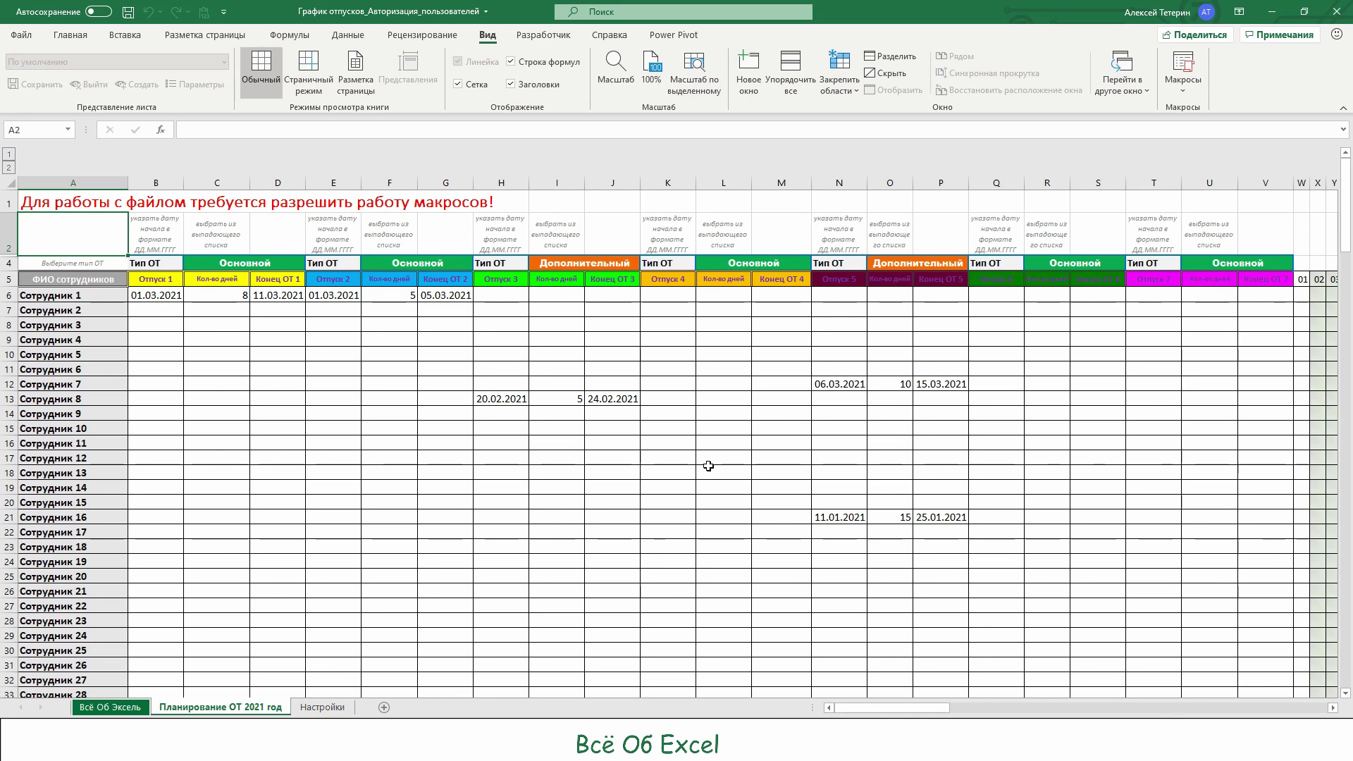
scroll(709, 466, down, 9)
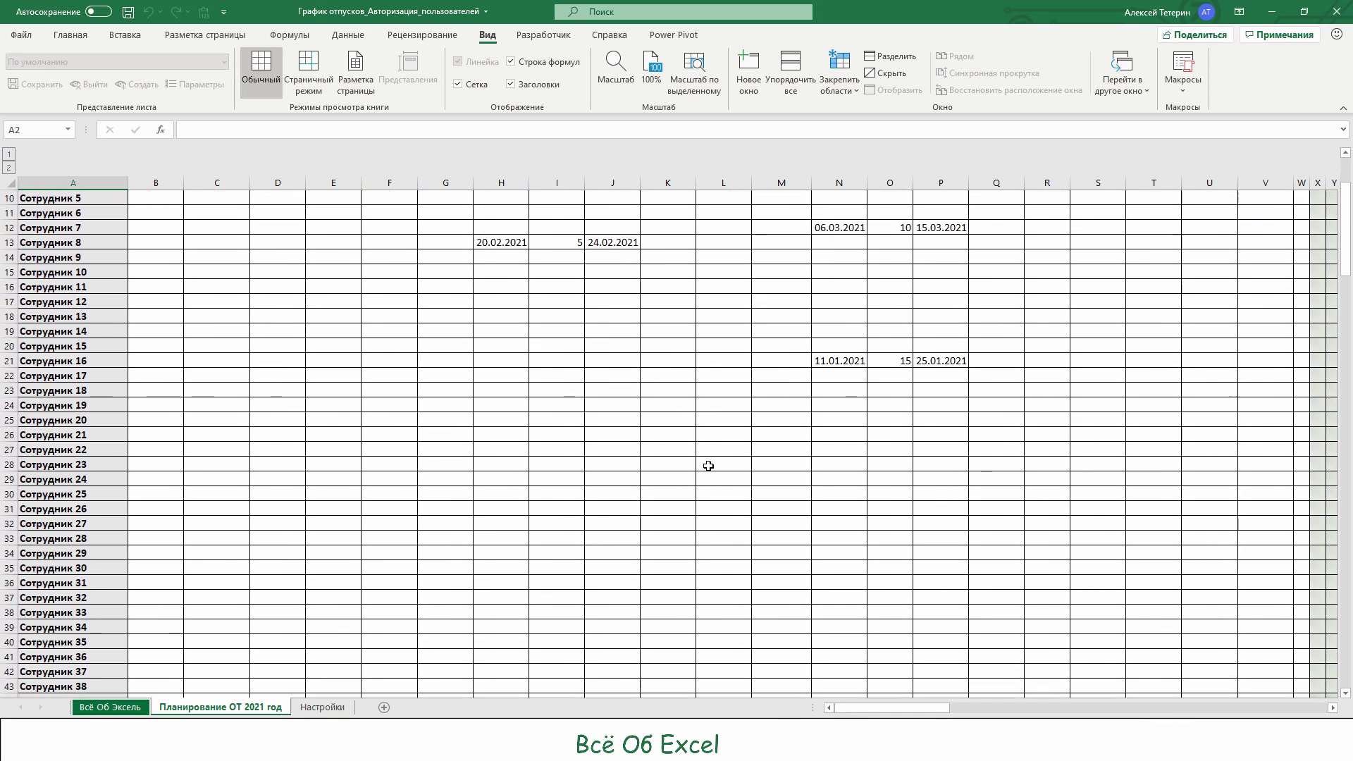
scroll(708, 465, up, 9)
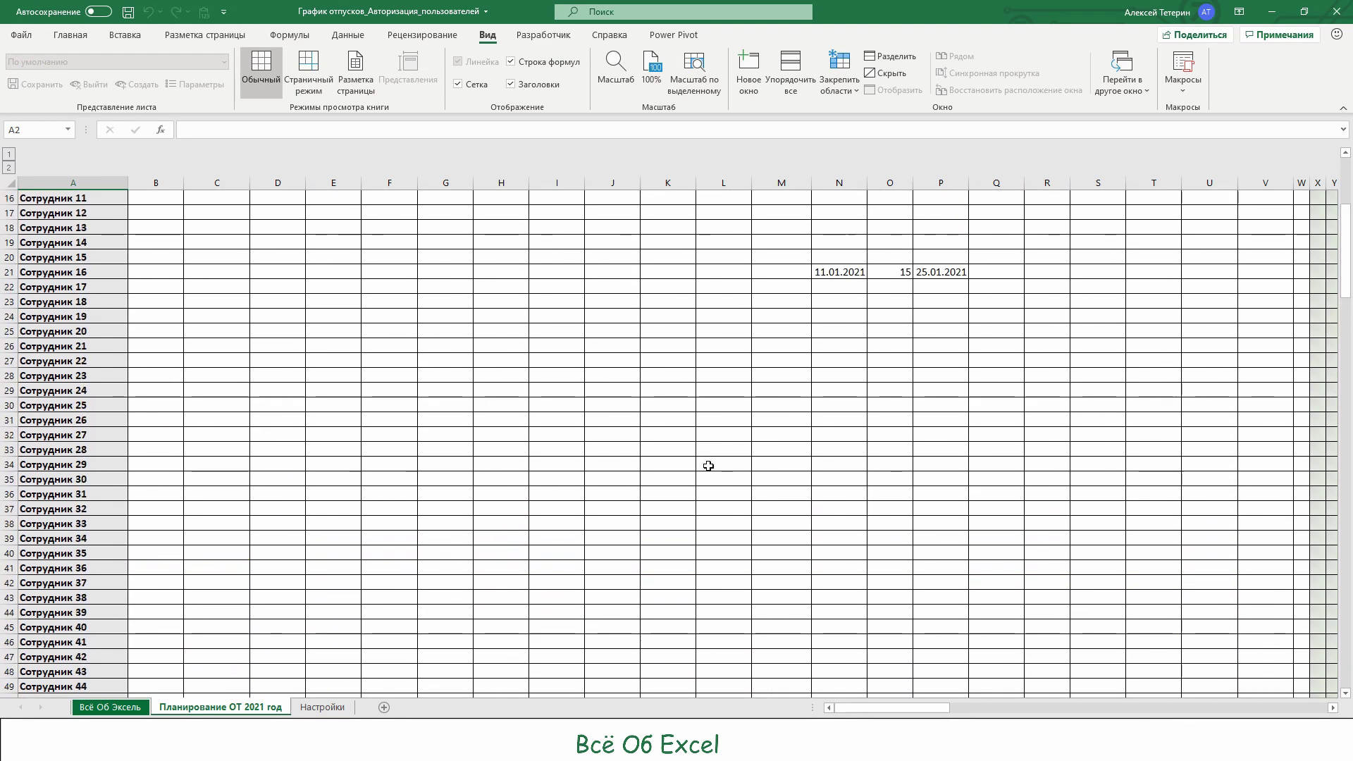
click(256, 279)
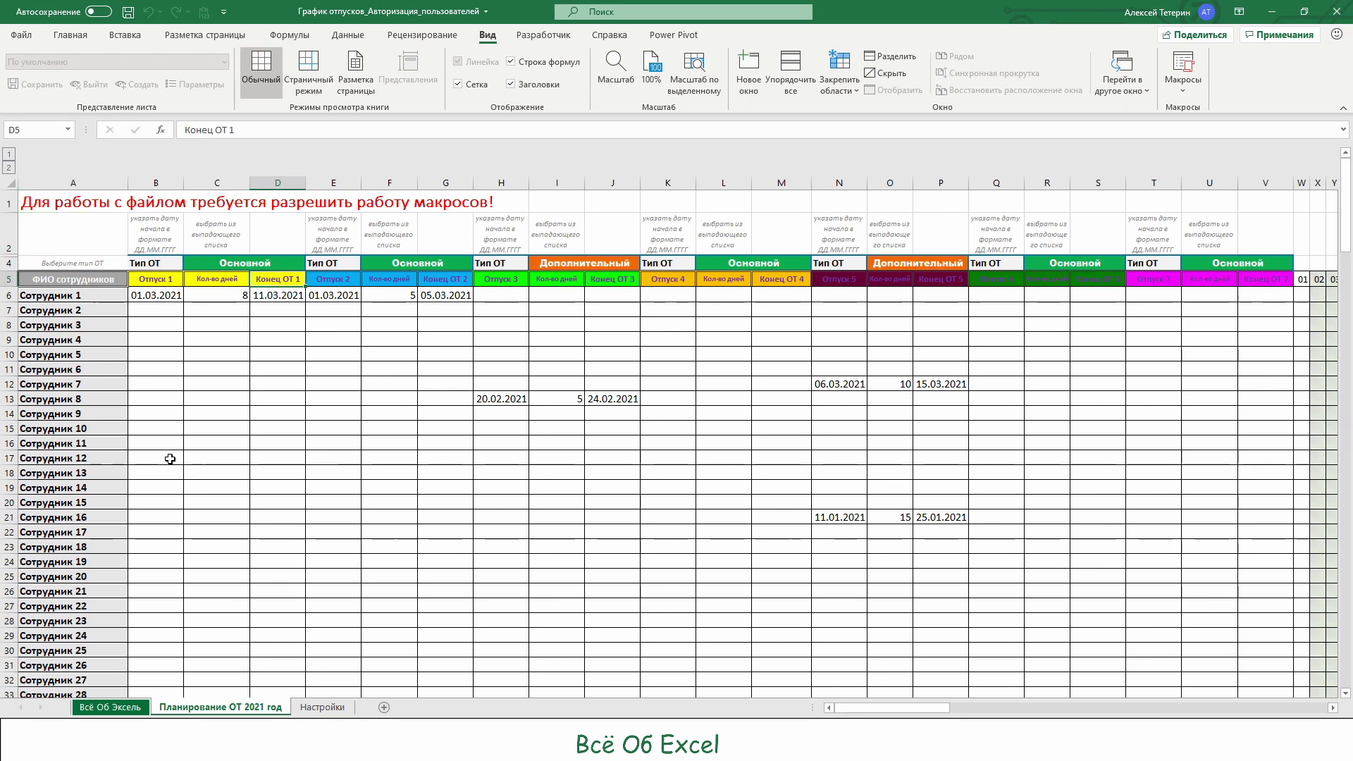
Select row 4 from A4 through V4 and browse the Home border options
click(52, 185)
click(71, 263)
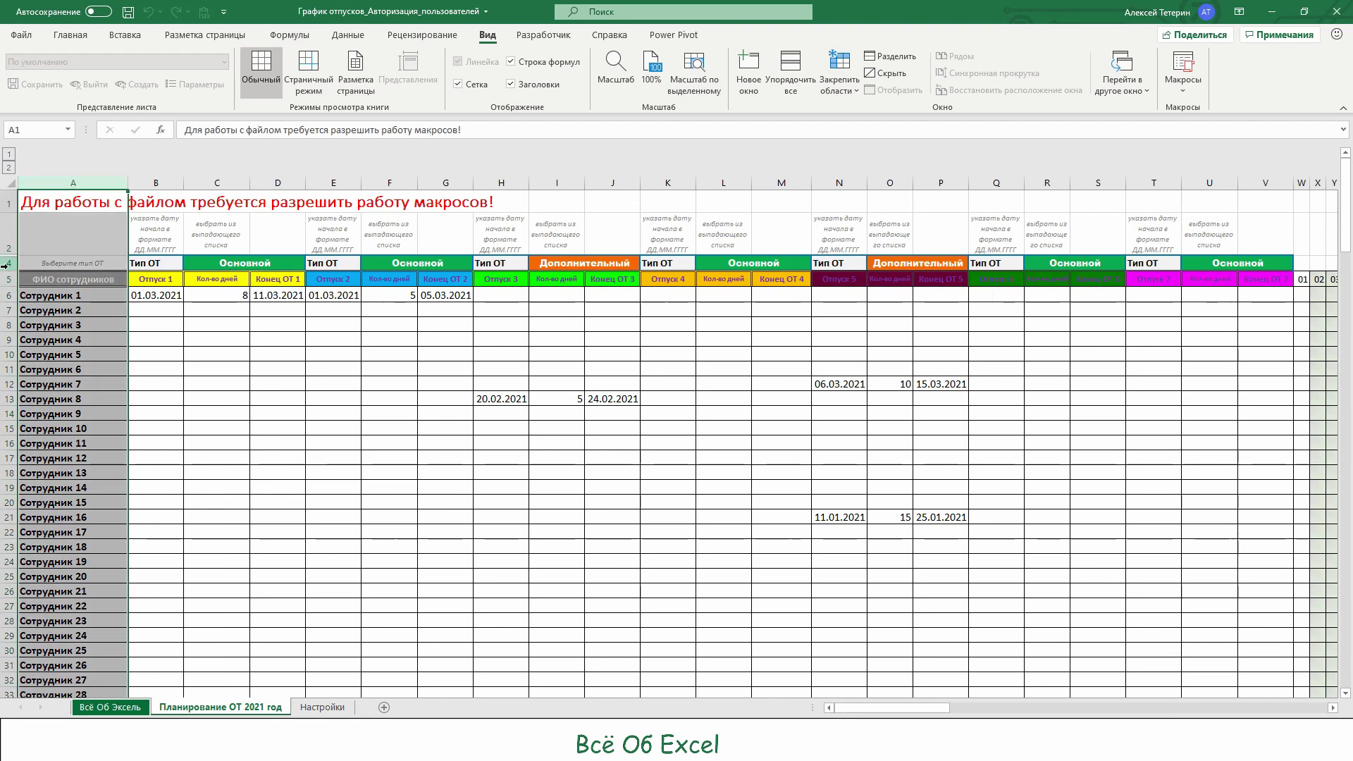
key(Down)
key(Down)
key(Down)
key(Down)
key(Down)
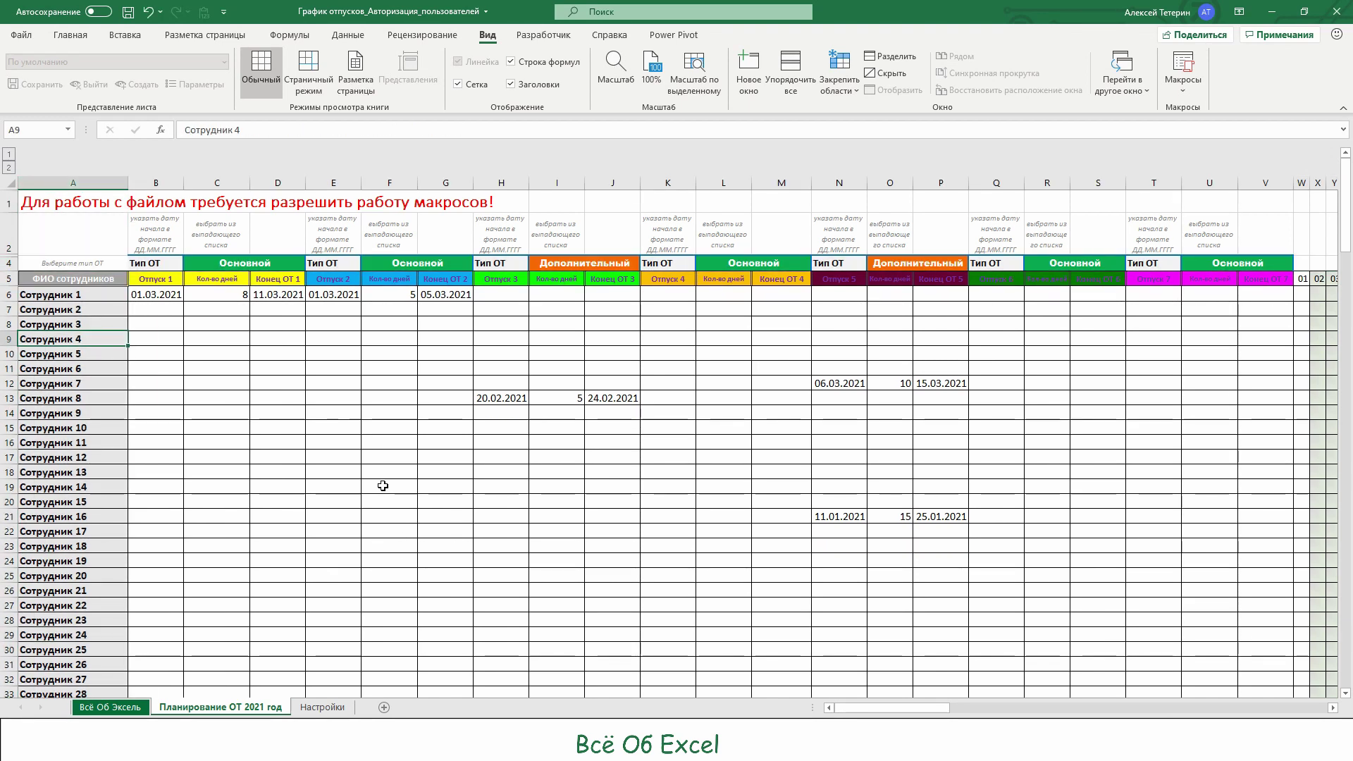
key(alt)
key(я)
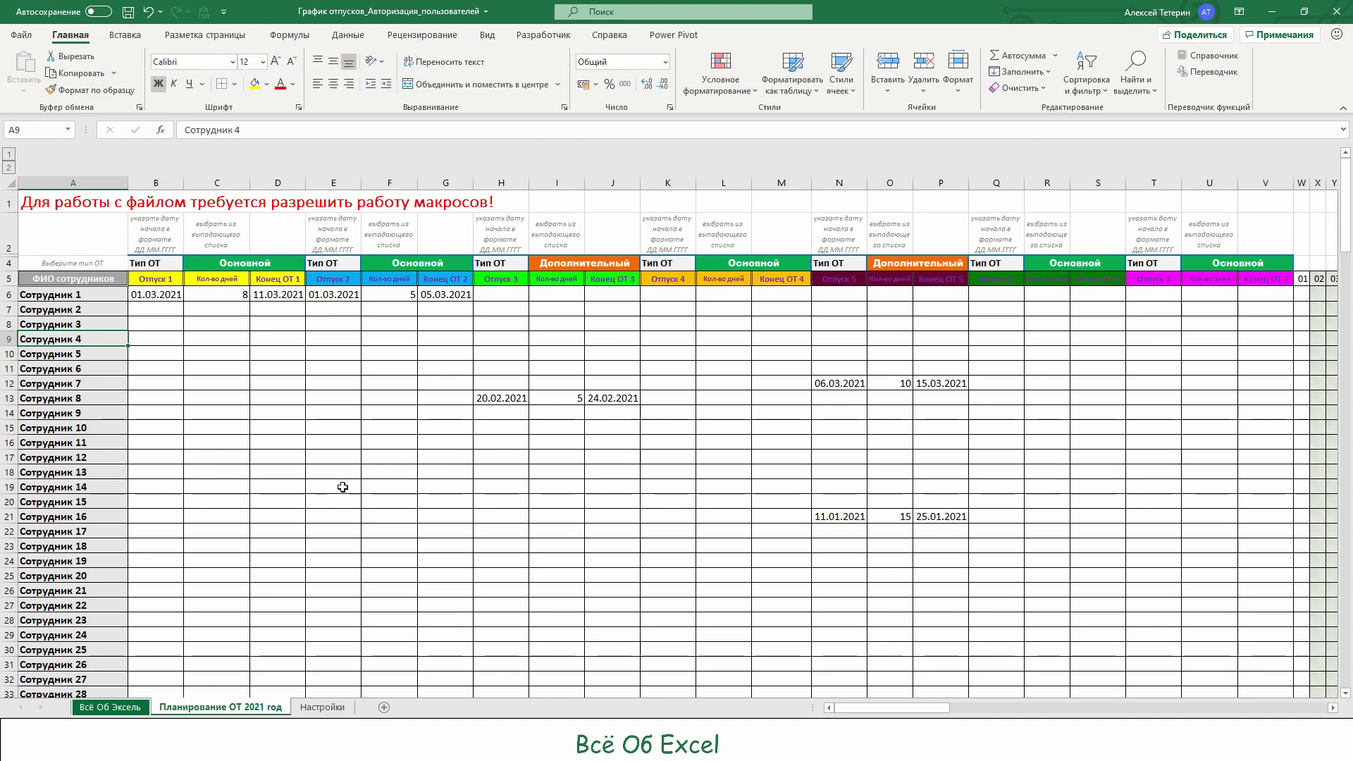
click(94, 263)
drag(95, 263, 1268, 265)
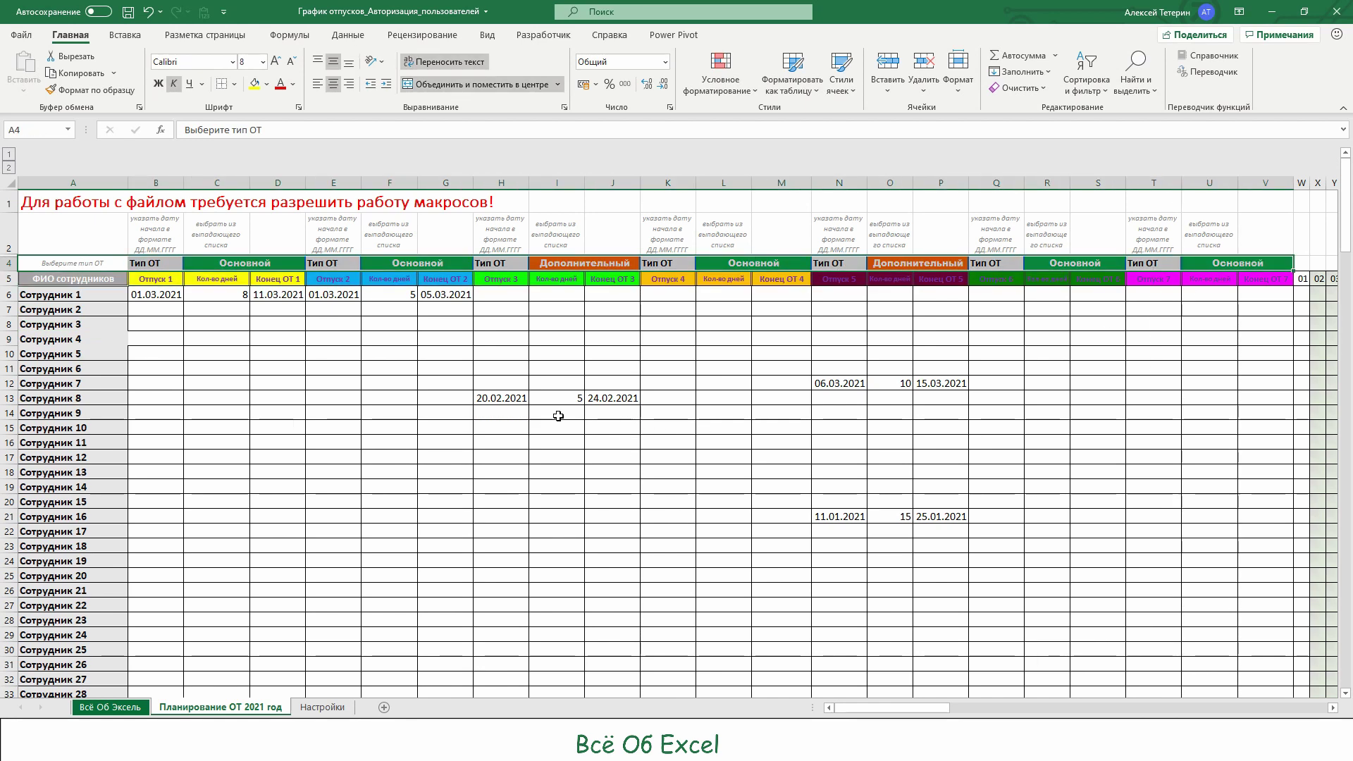
click(235, 85)
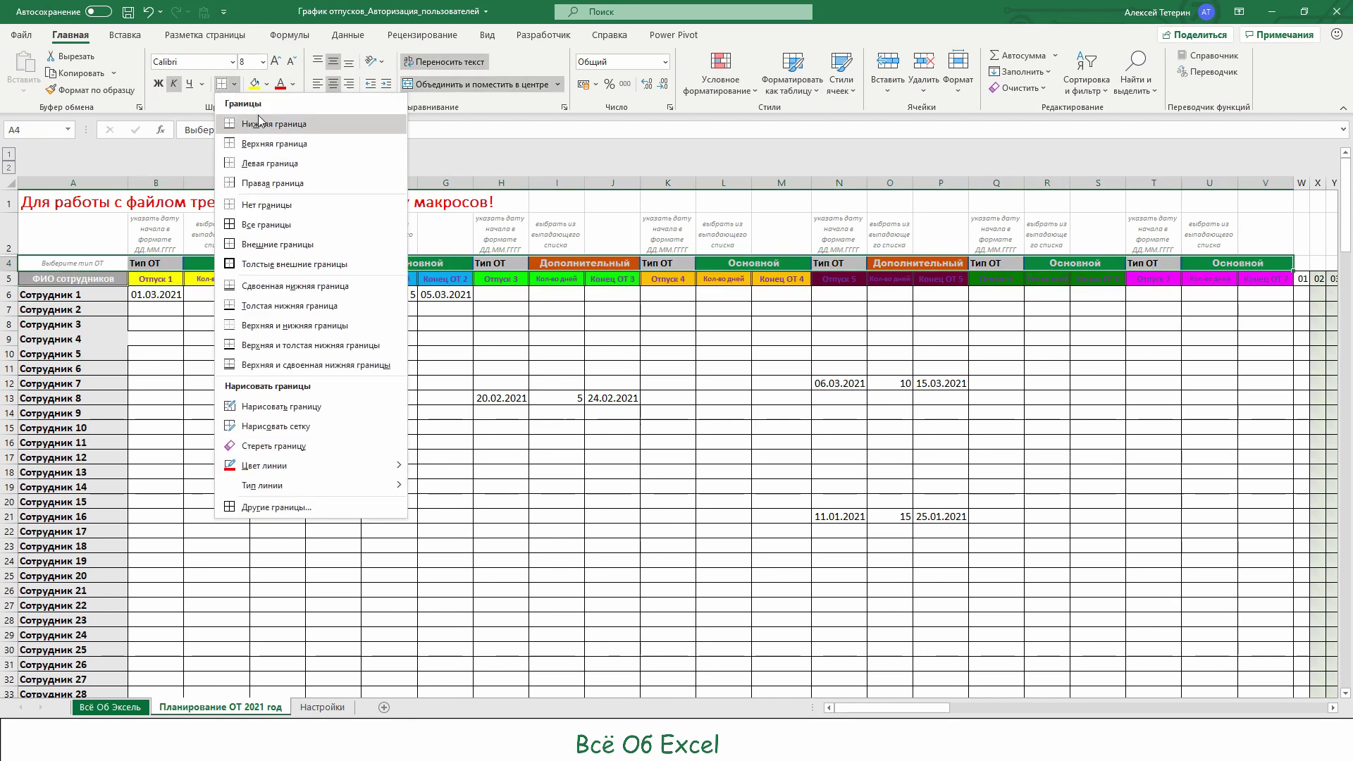
key(Escape)
click(281, 426)
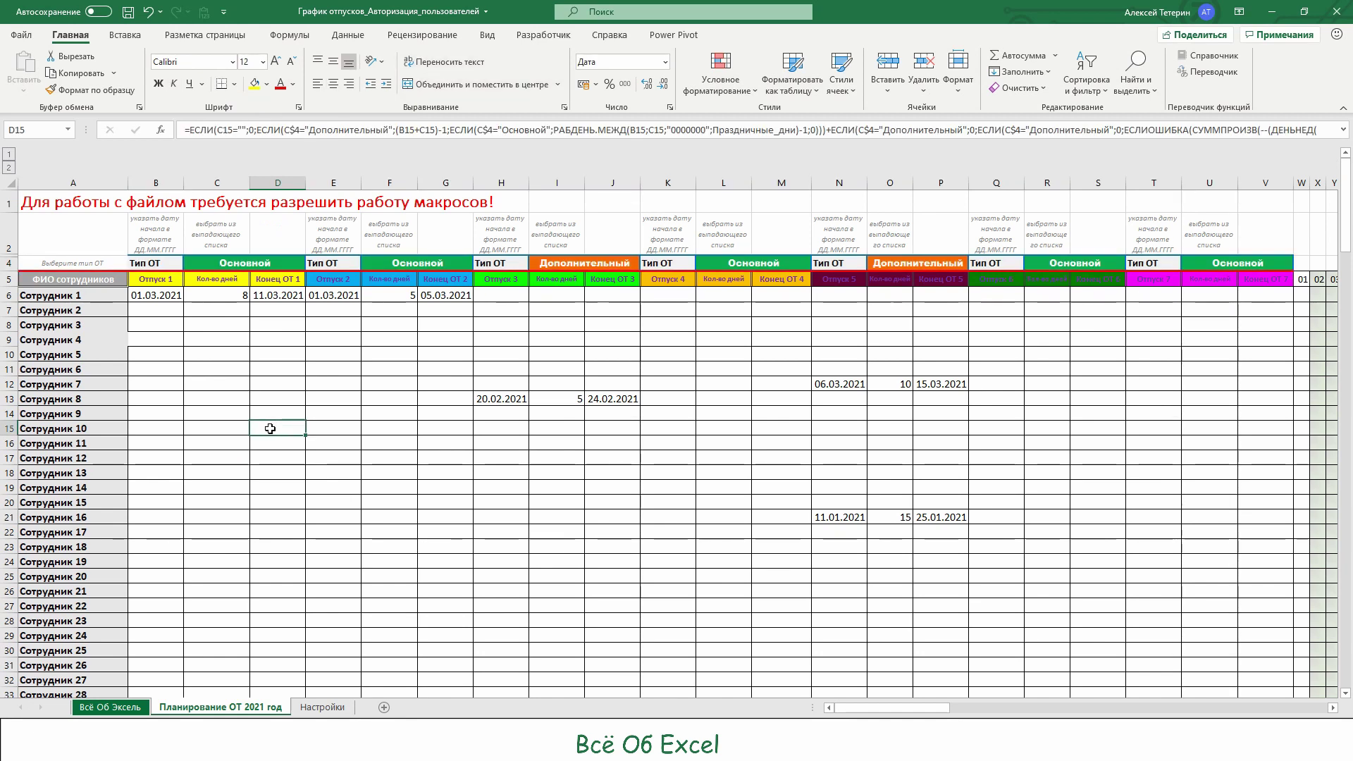
Add a red right border along A1:A29, then select cell B5
drag(96, 205, 107, 640)
click(235, 83)
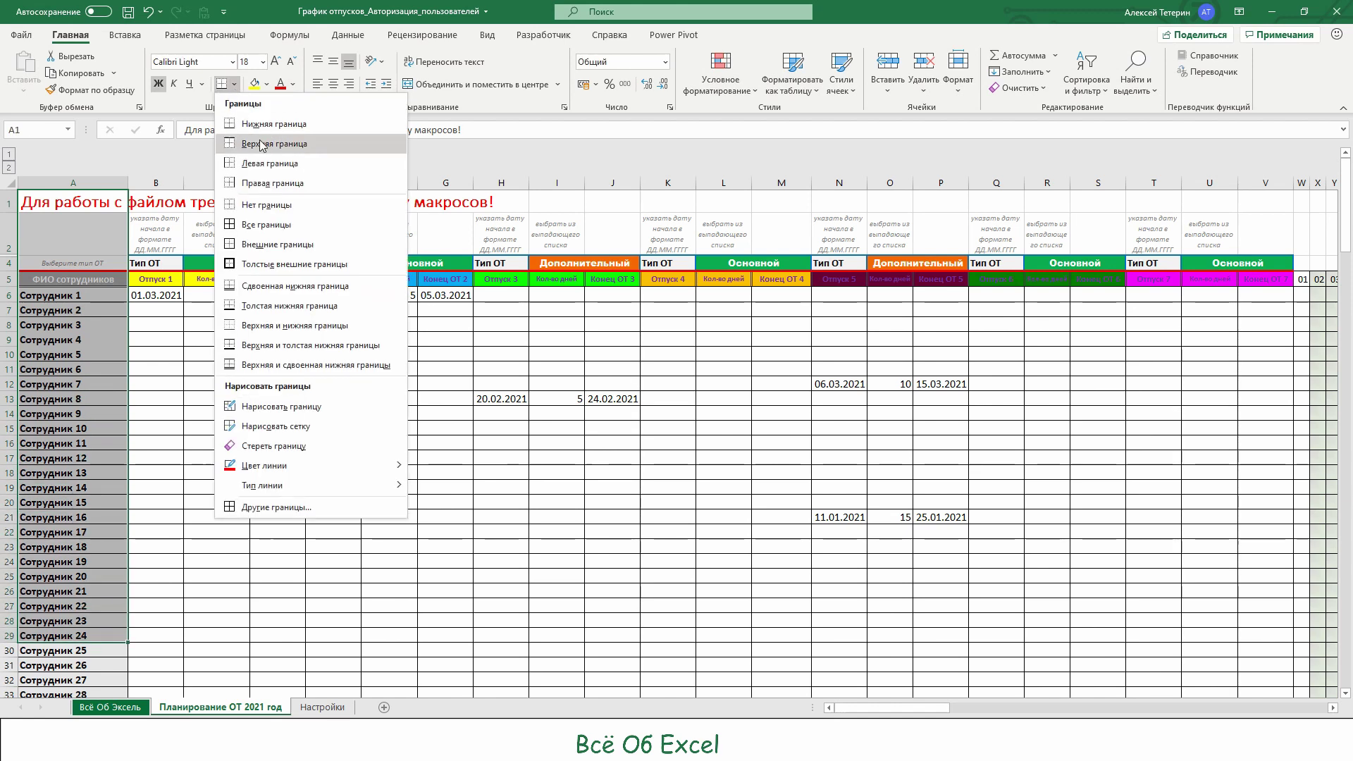
click(273, 183)
click(269, 485)
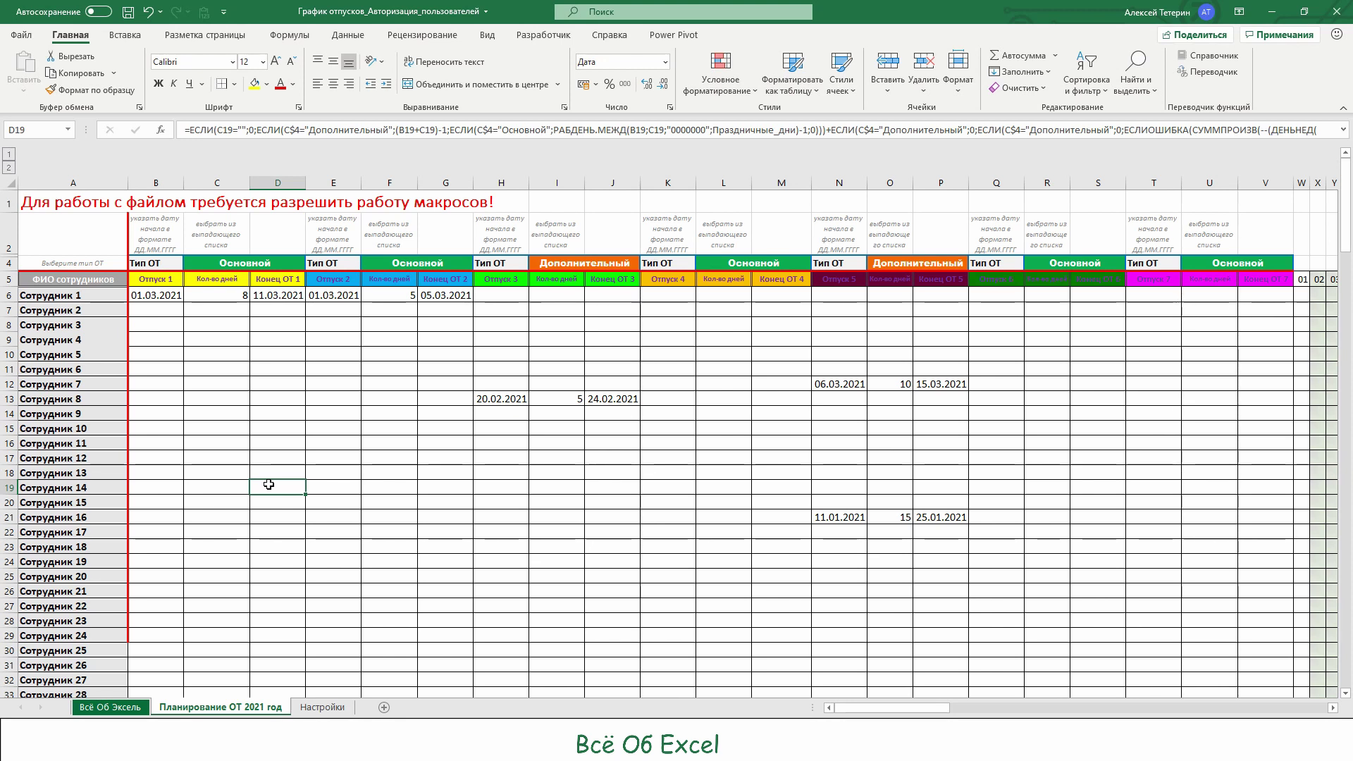
click(157, 281)
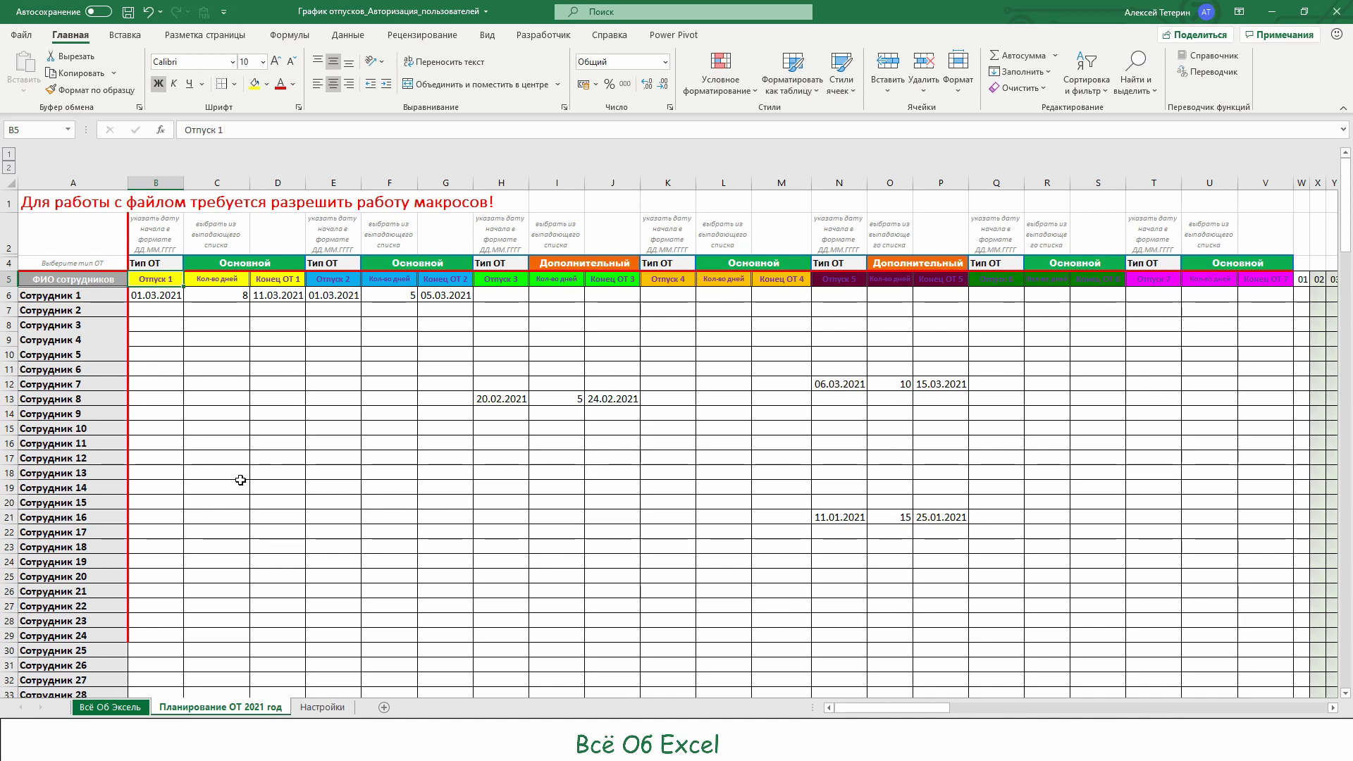
Freeze panes at B5, then scroll sideways and down and up to test
click(487, 35)
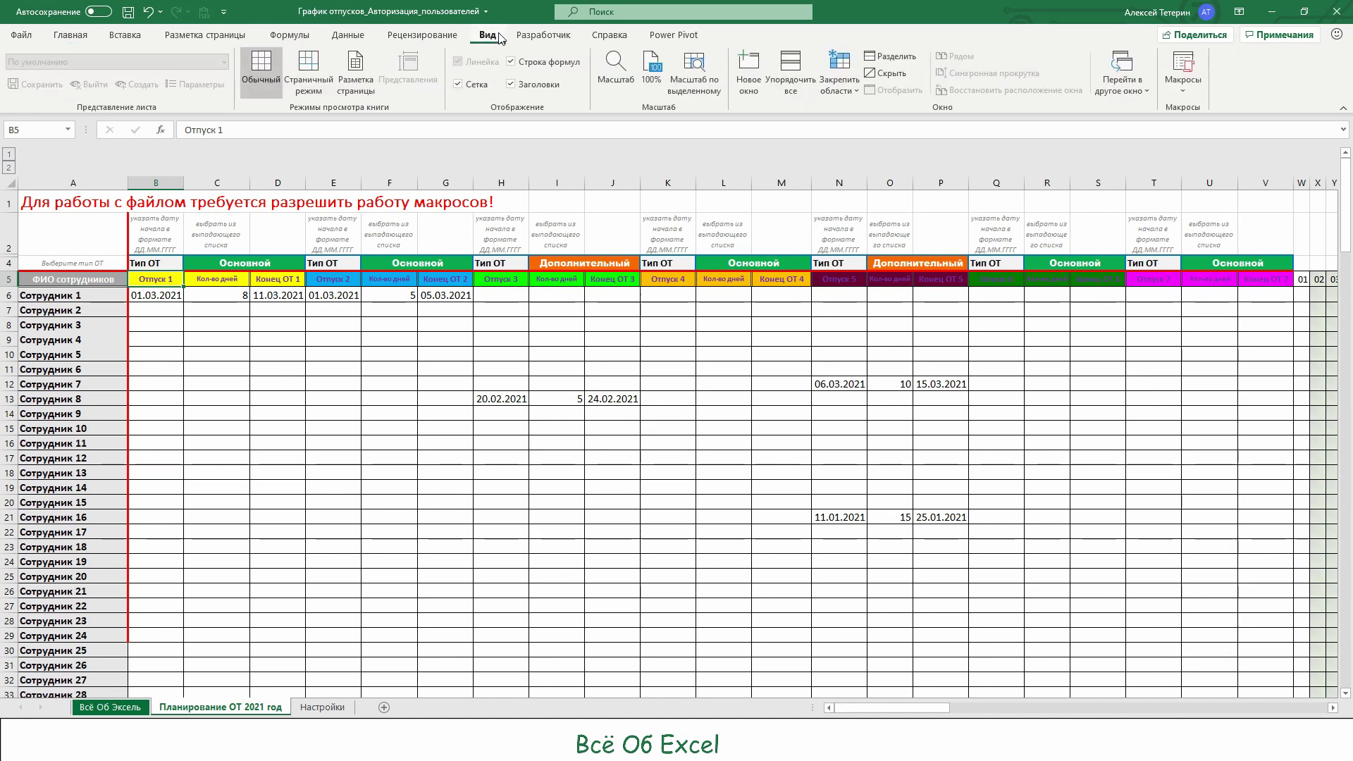
click(845, 89)
click(874, 128)
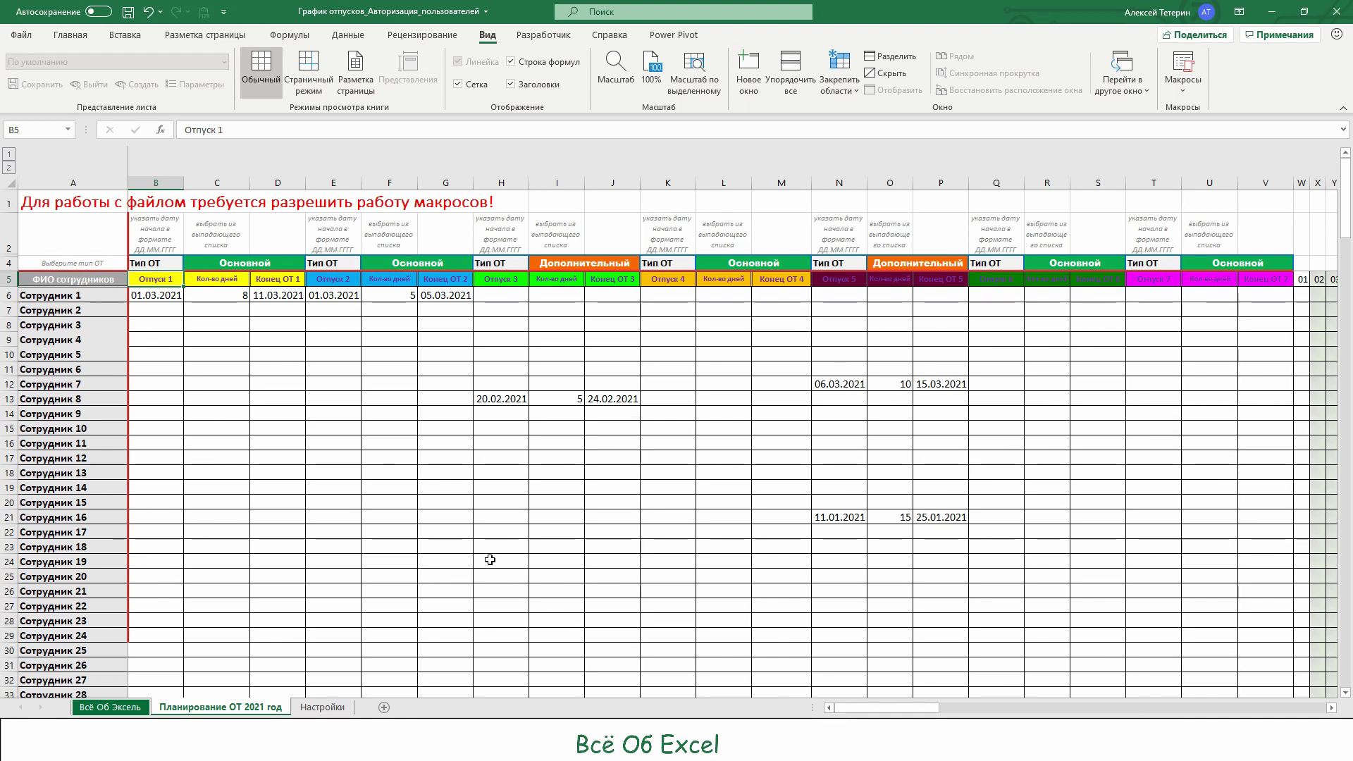
mouse_move(908, 711)
mouse_down()
mouse_move(937, 712)
mouse_move(886, 711)
mouse_up()
scroll(651, 547, down, 9)
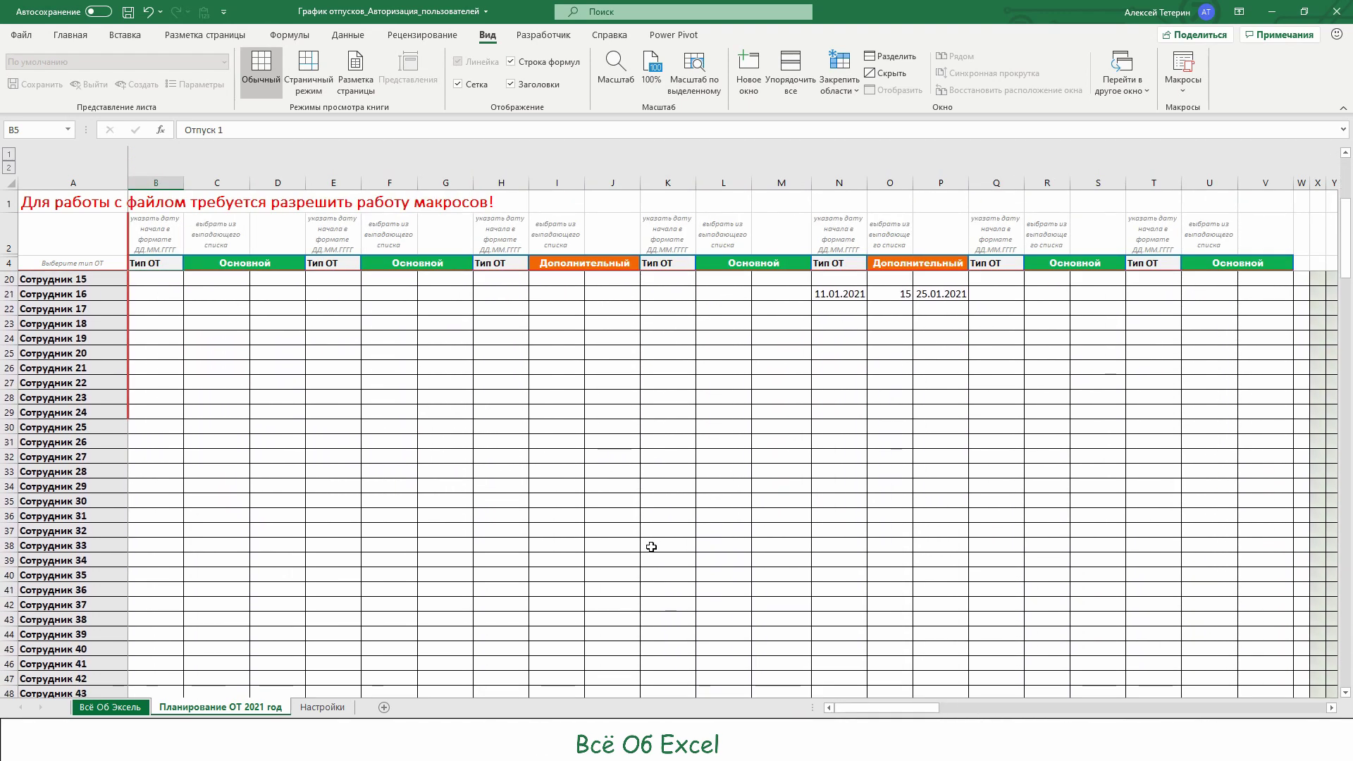
scroll(651, 547, down, 11)
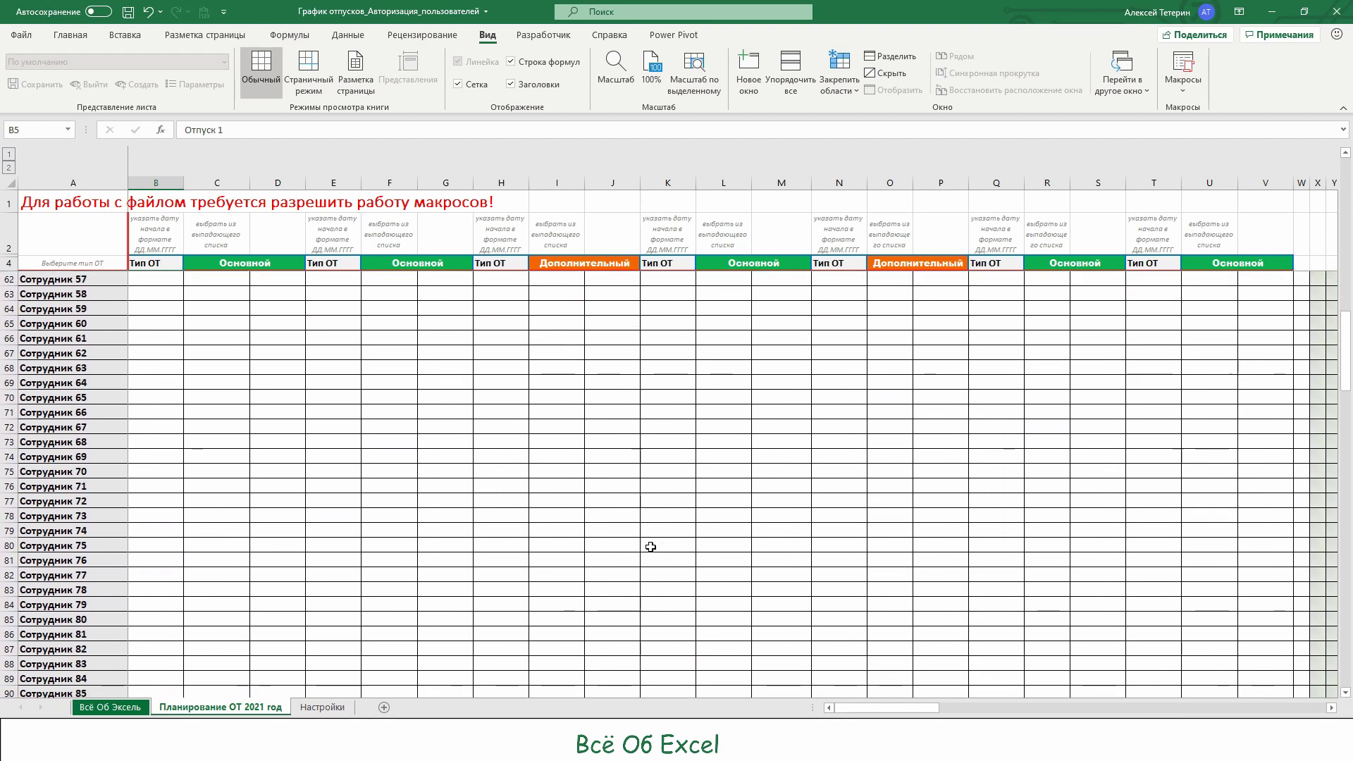
scroll(651, 547, up, 7)
scroll(651, 547, up, 13)
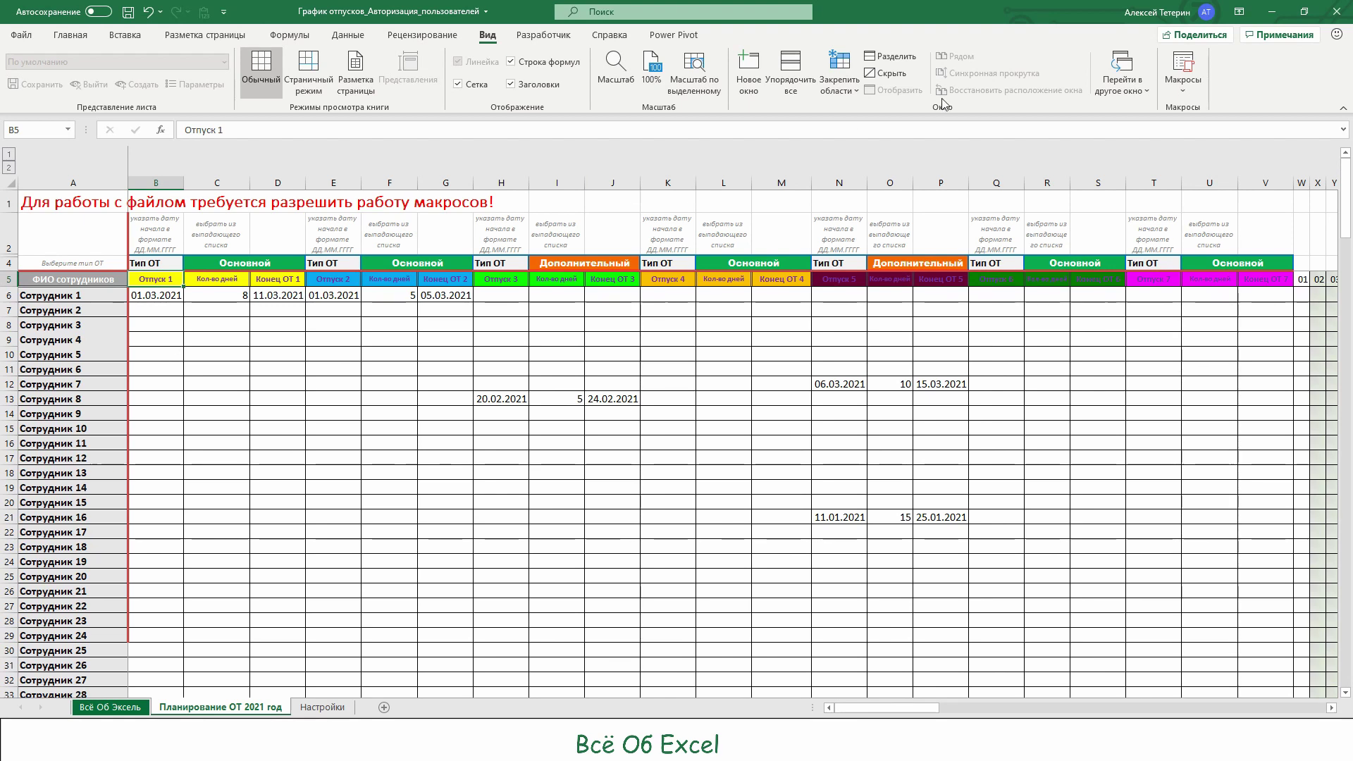
Unfreeze the existing pane freeze
click(860, 90)
click(874, 116)
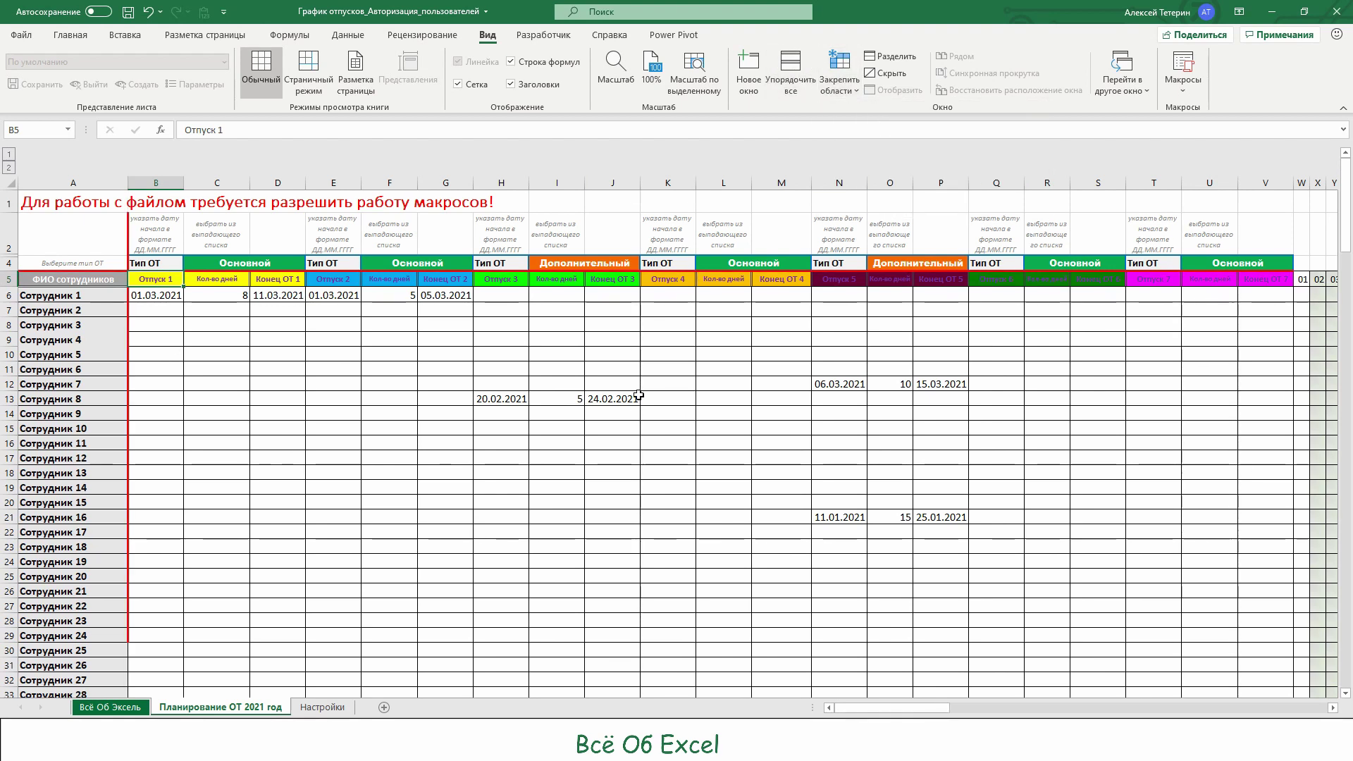
click(557, 473)
Apply a border change to row 4 across columns A to V
drag(89, 265, 1290, 264)
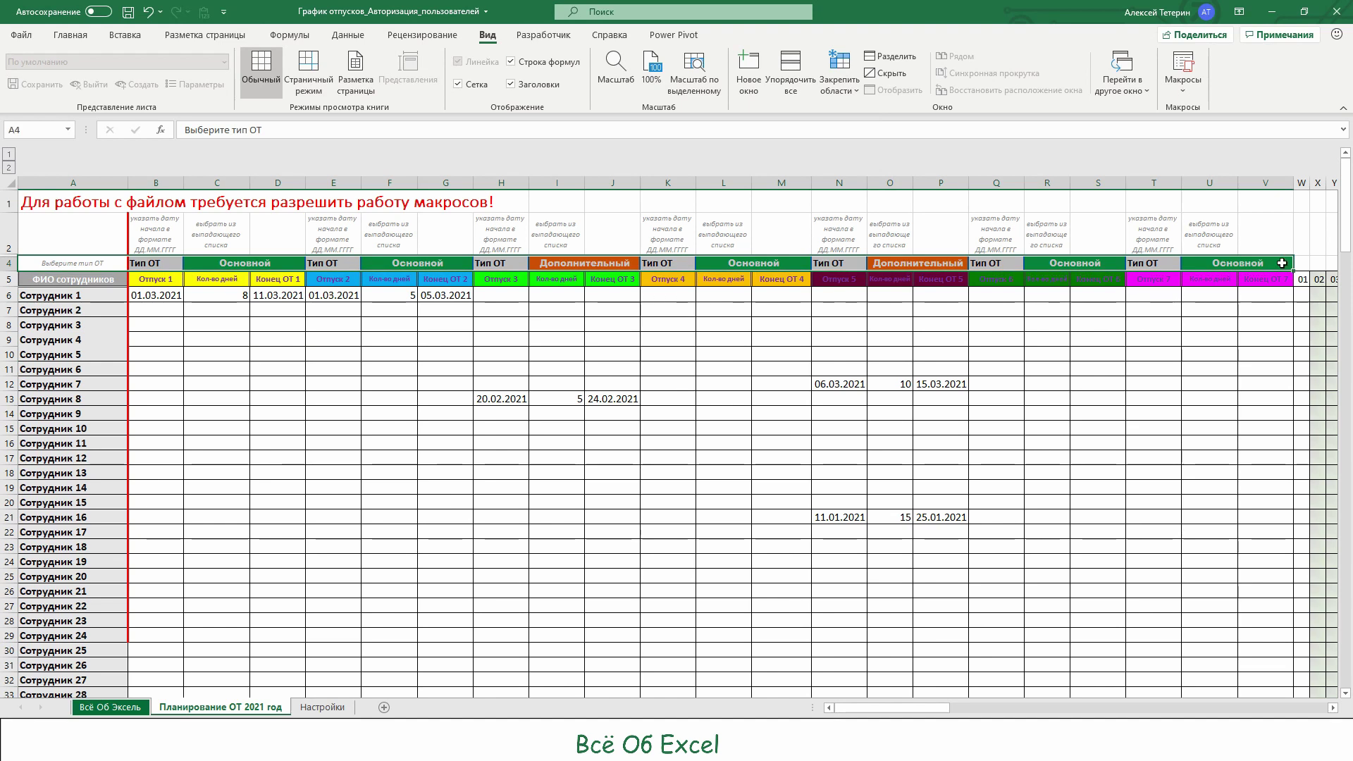
click(71, 34)
click(231, 83)
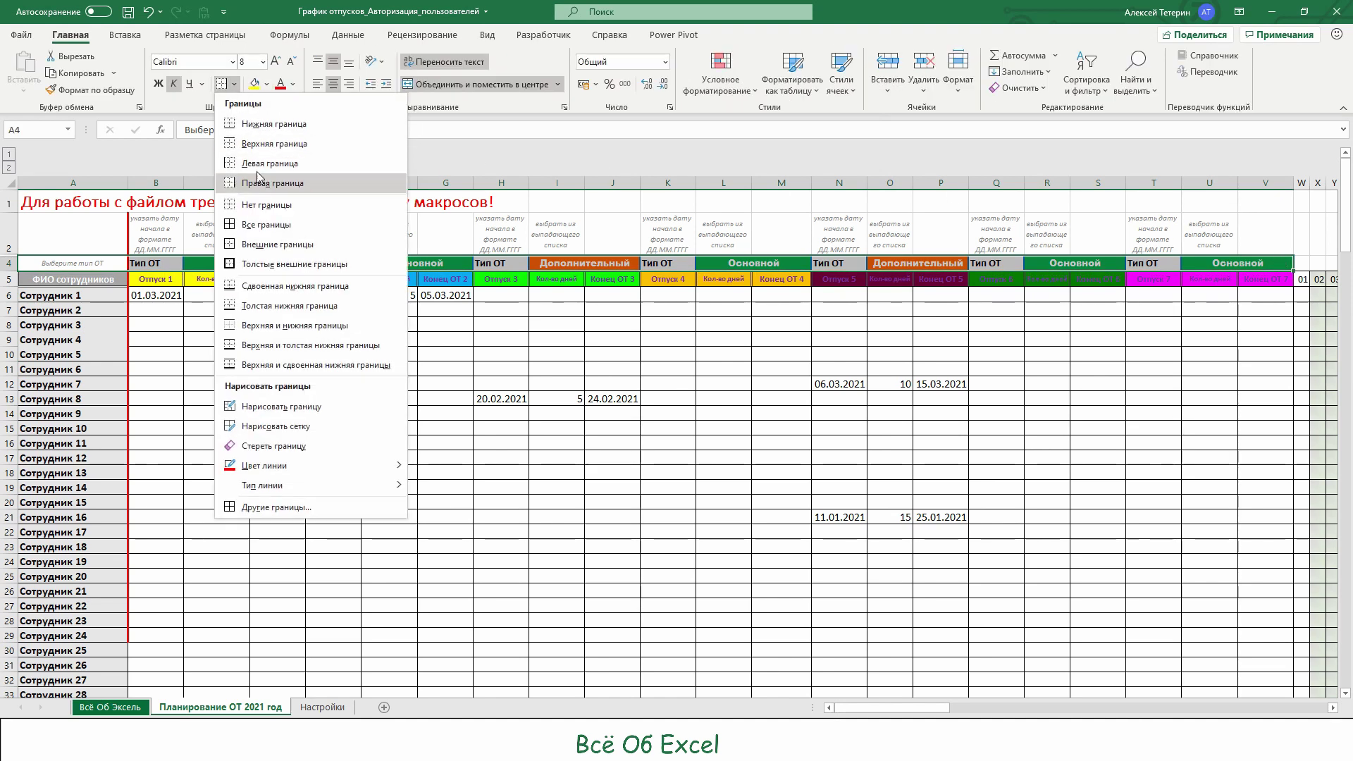
click(253, 201)
click(204, 423)
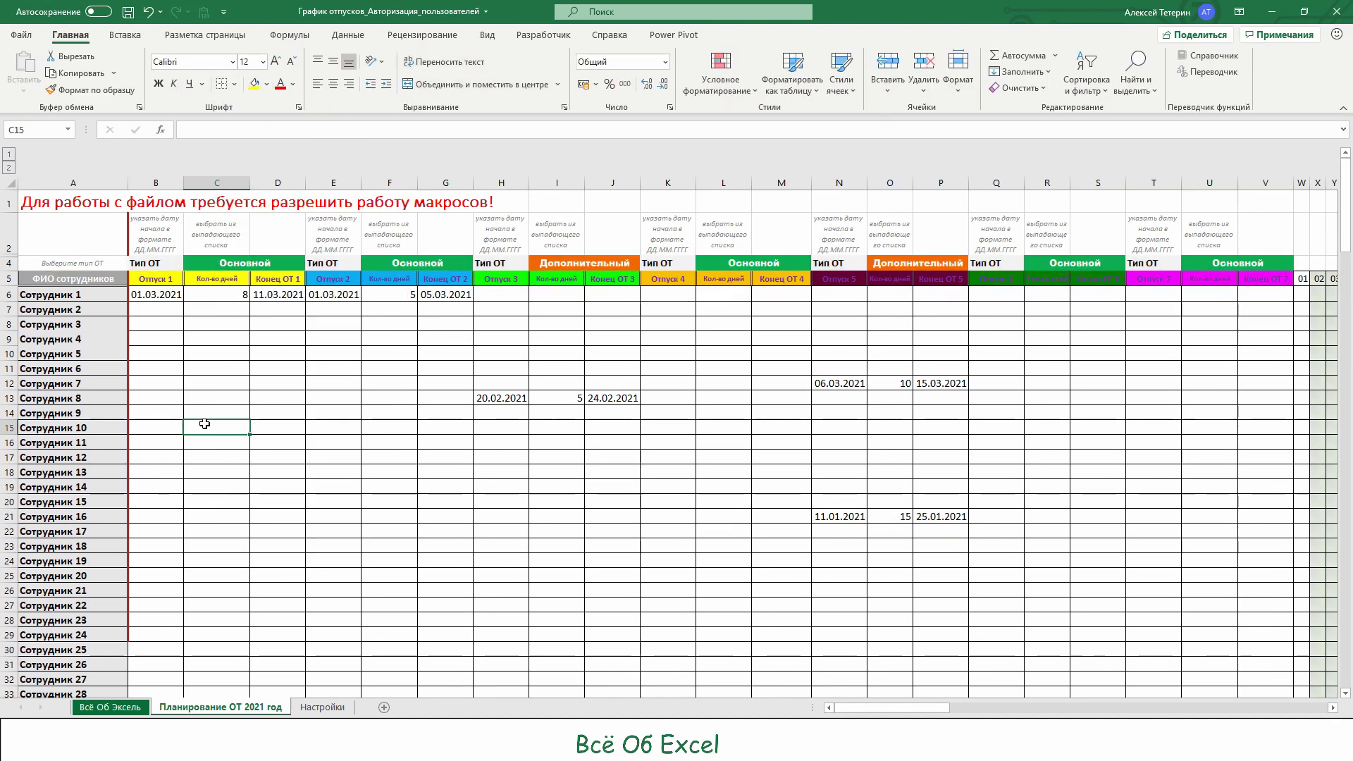
Add a red bottom border under row 5 from A to V, then select B6
drag(88, 279, 1277, 277)
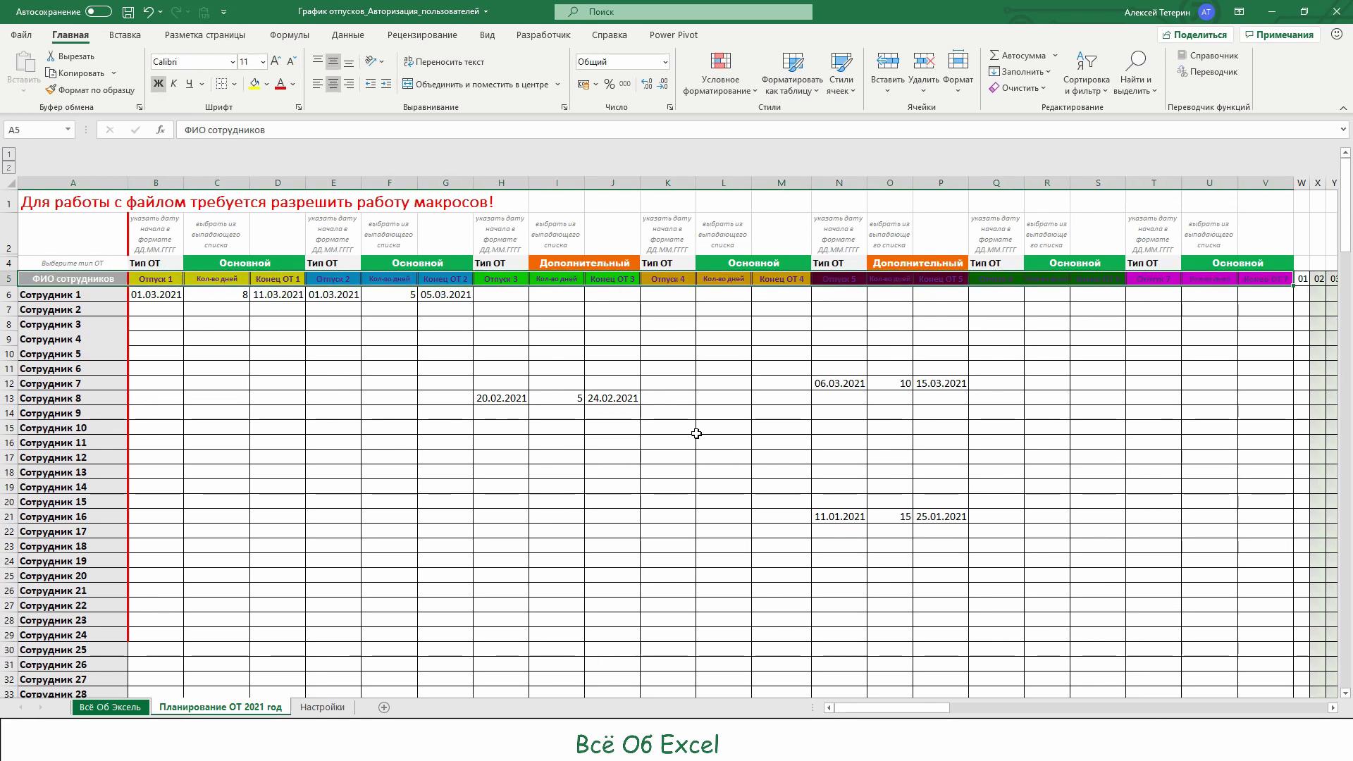
click(233, 84)
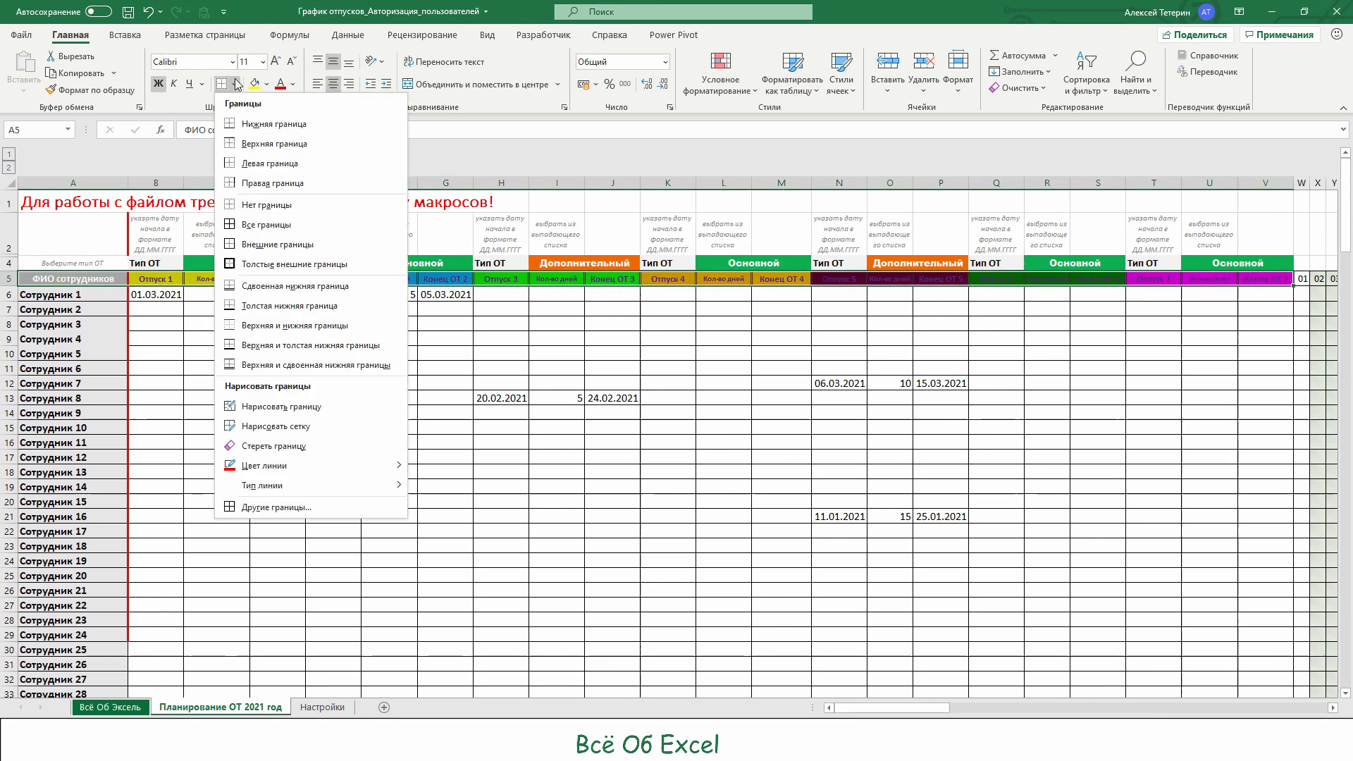
click(268, 129)
click(318, 483)
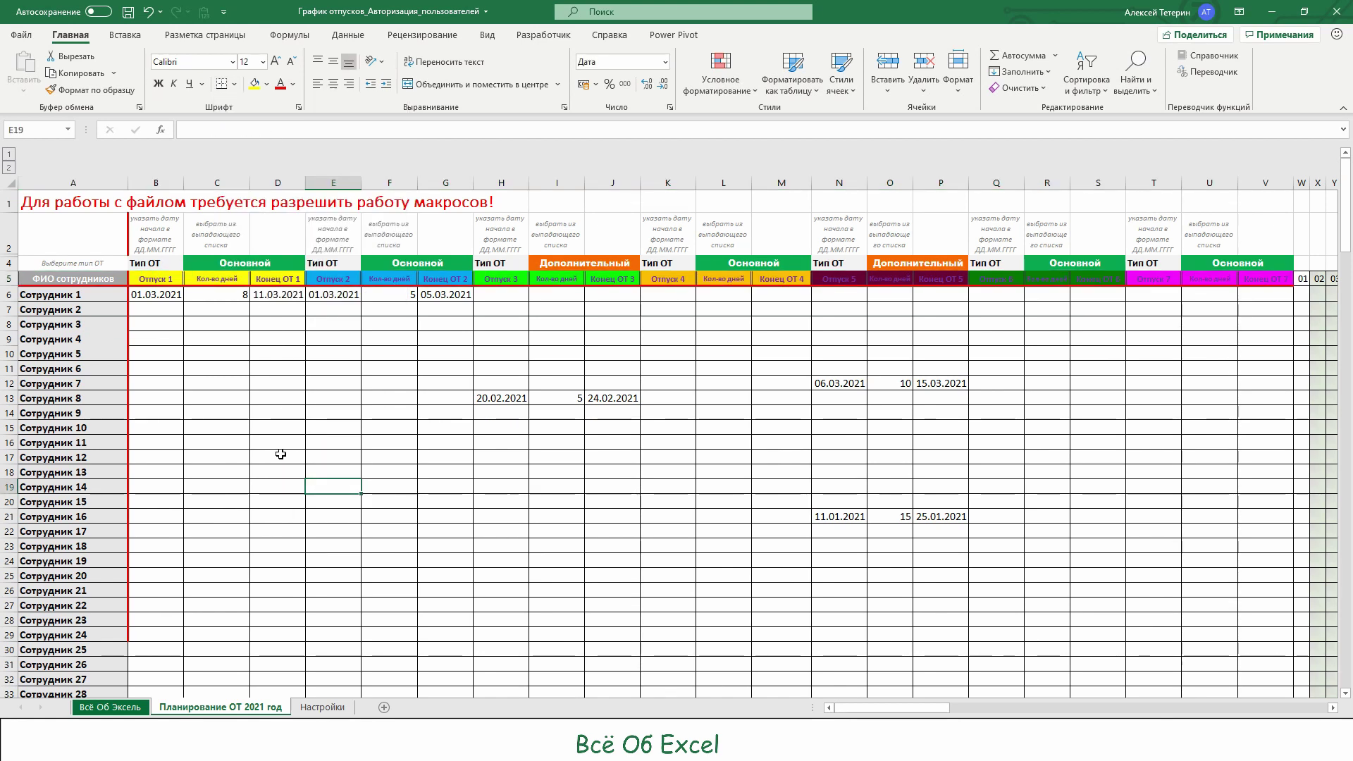
click(167, 297)
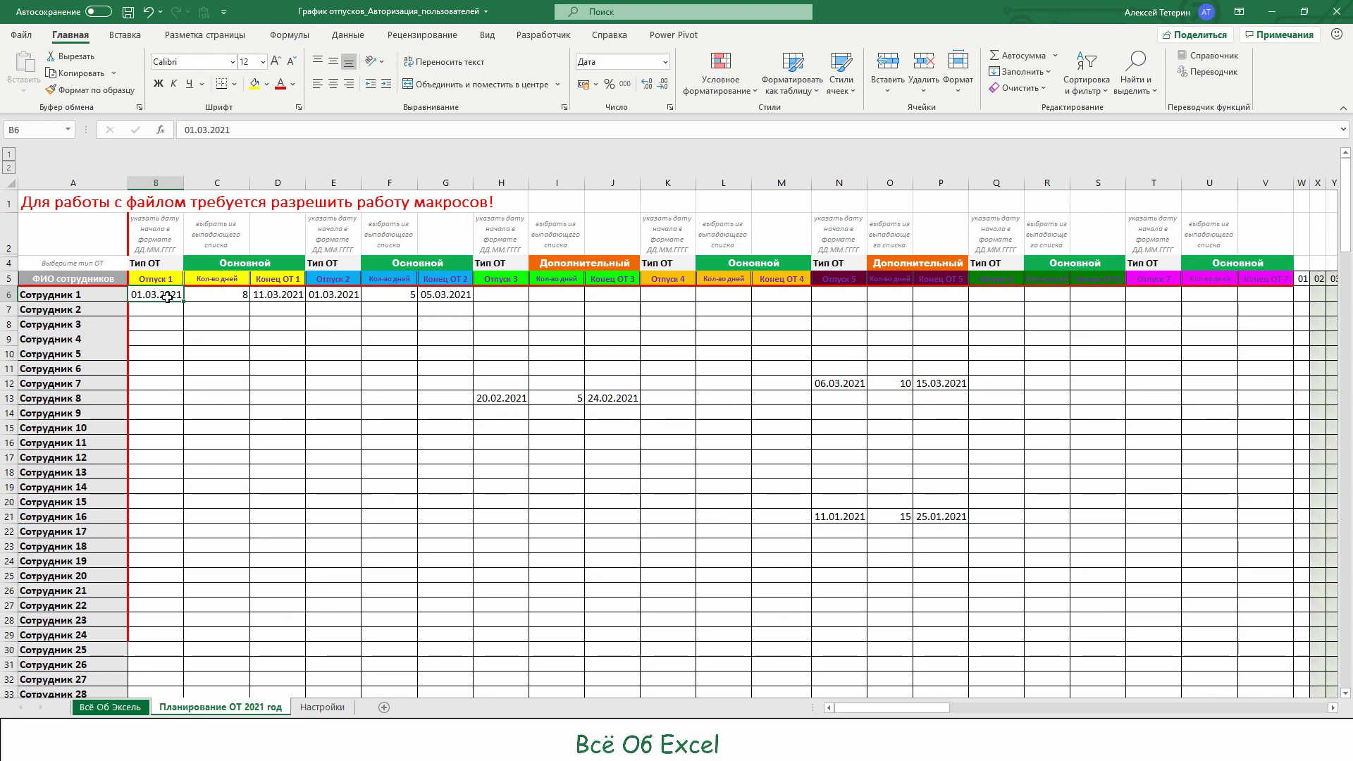
Freeze panes at B6 and scroll across and up and down to confirm rows 1–5 and column A stay fixed
click(487, 34)
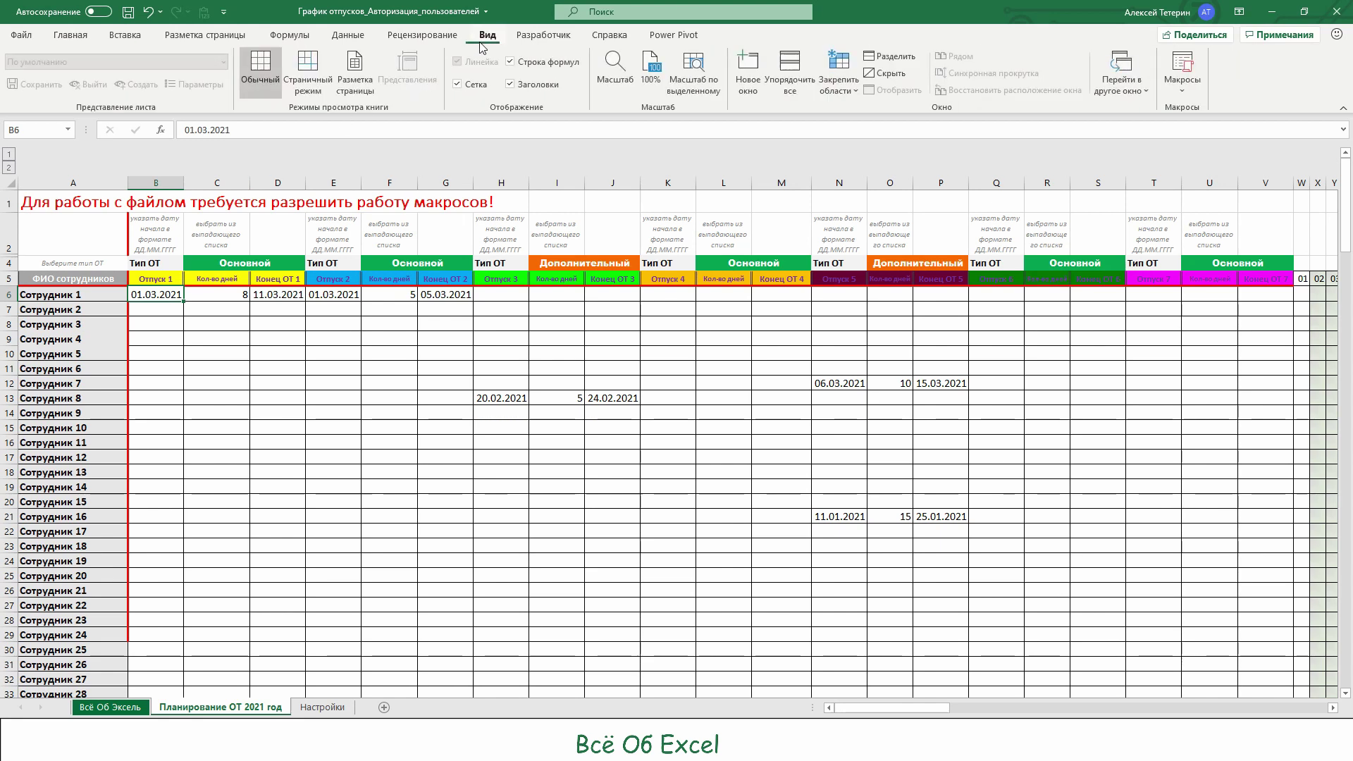
click(848, 97)
click(837, 123)
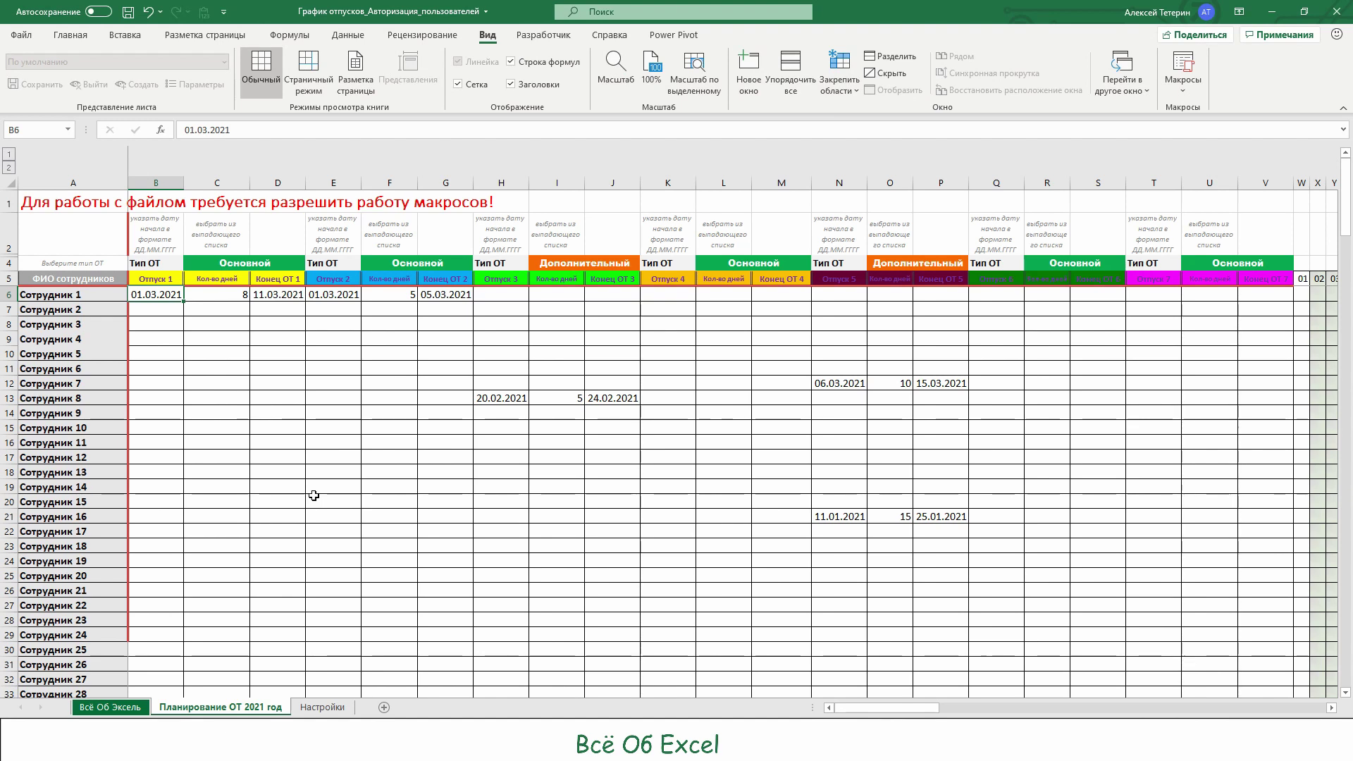
mouse_move(886, 703)
mouse_down()
mouse_move(919, 703)
mouse_move(906, 704)
mouse_up()
click(412, 522)
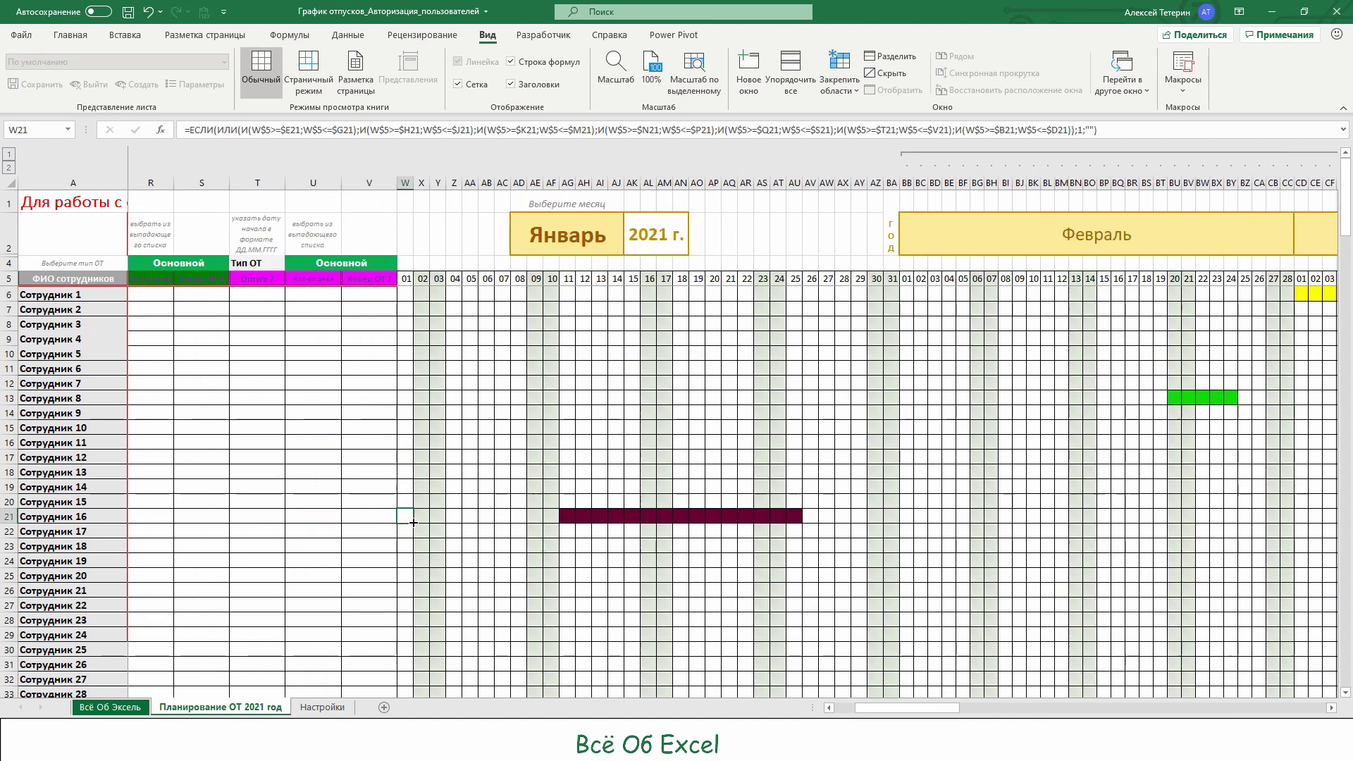
scroll(413, 522, down, 5)
scroll(413, 522, down, 14)
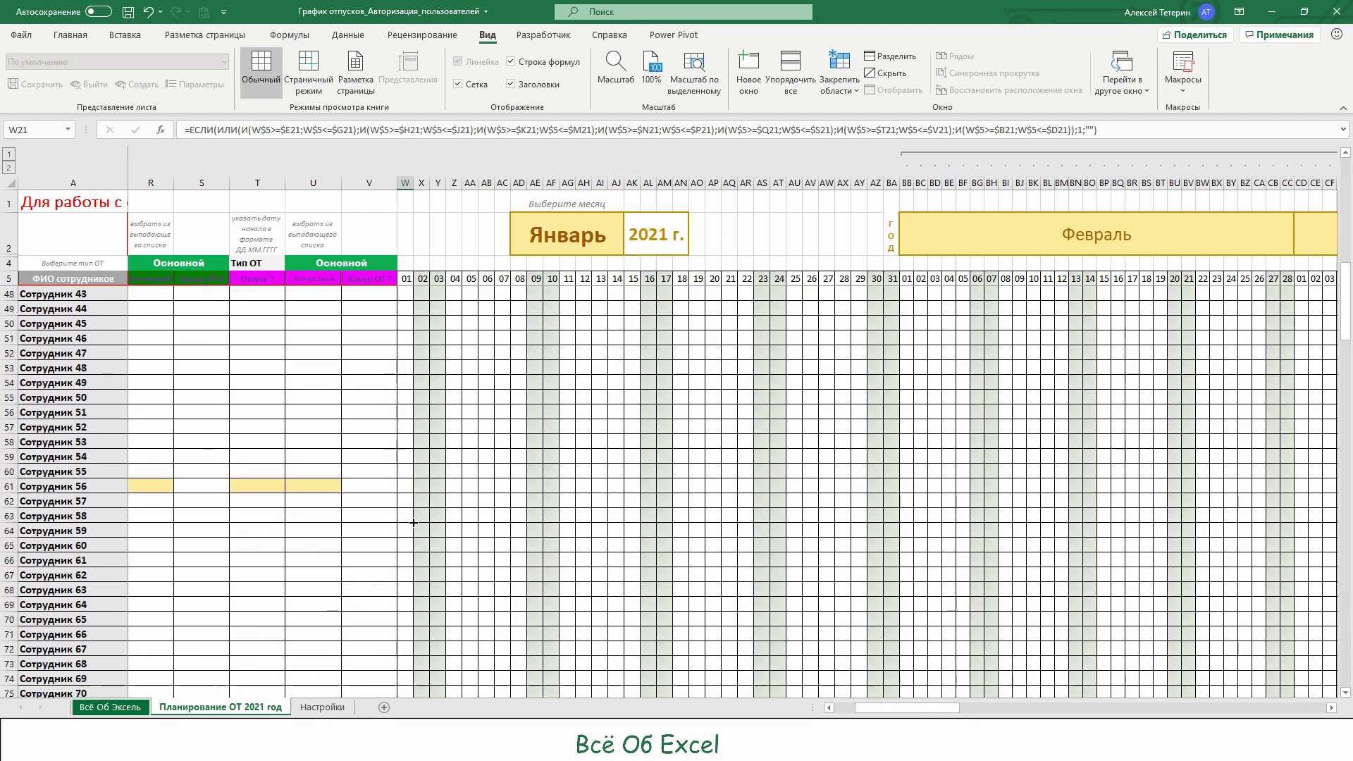
scroll(413, 523, up, 11)
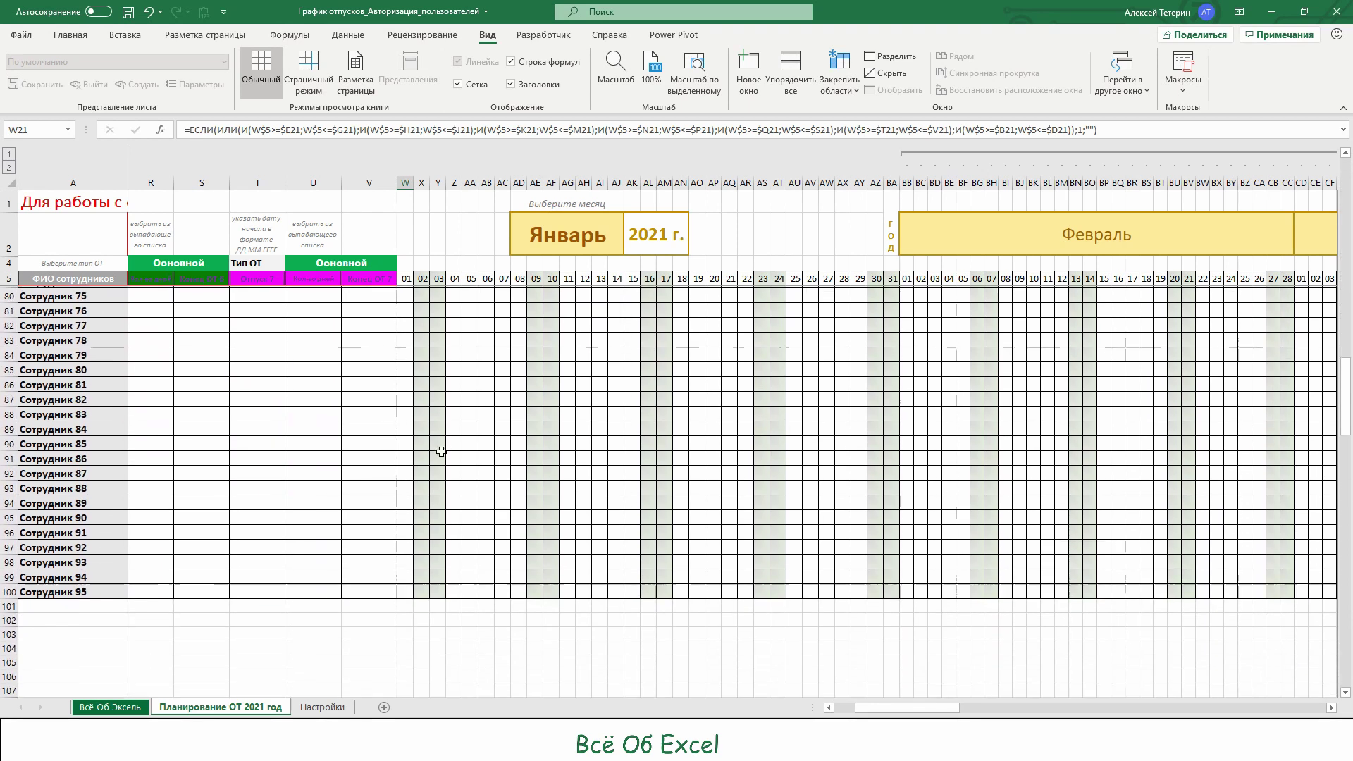
scroll(441, 451, up, 4)
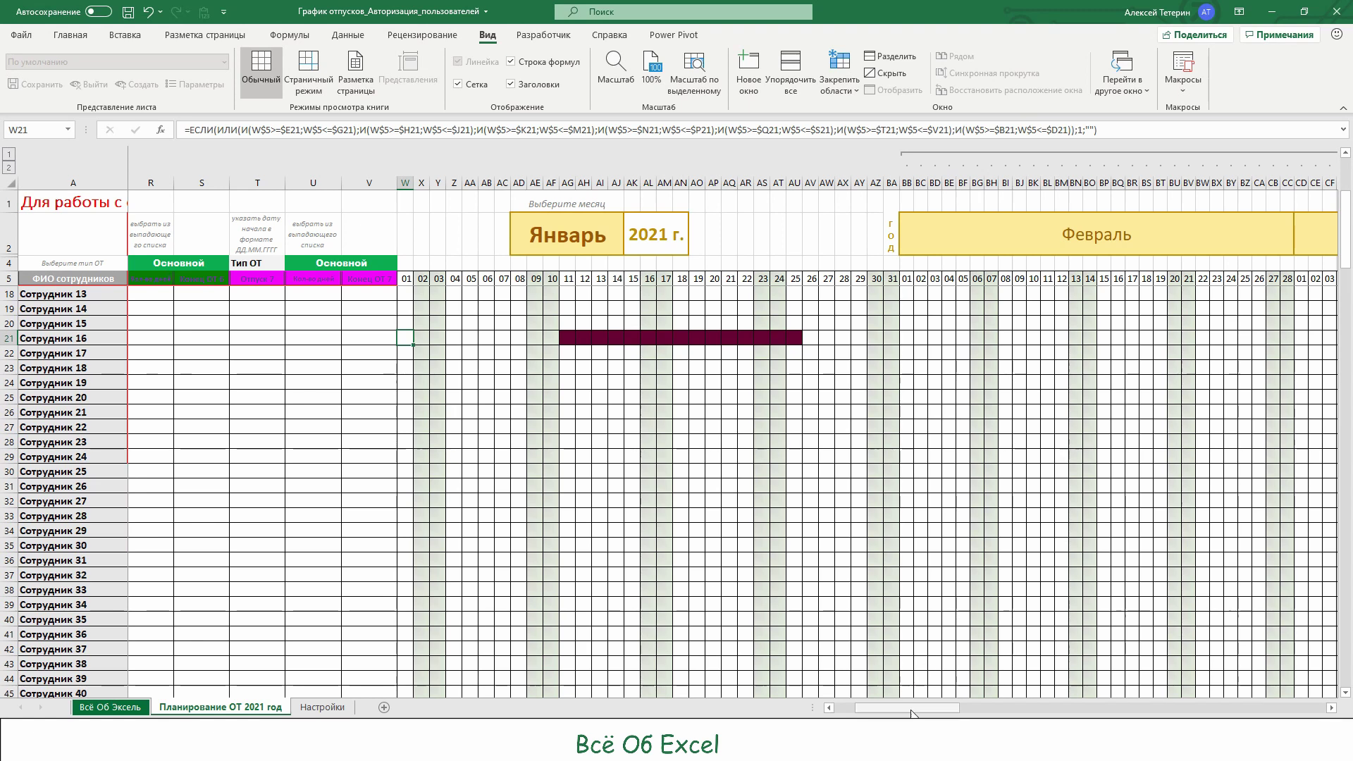
click(829, 709)
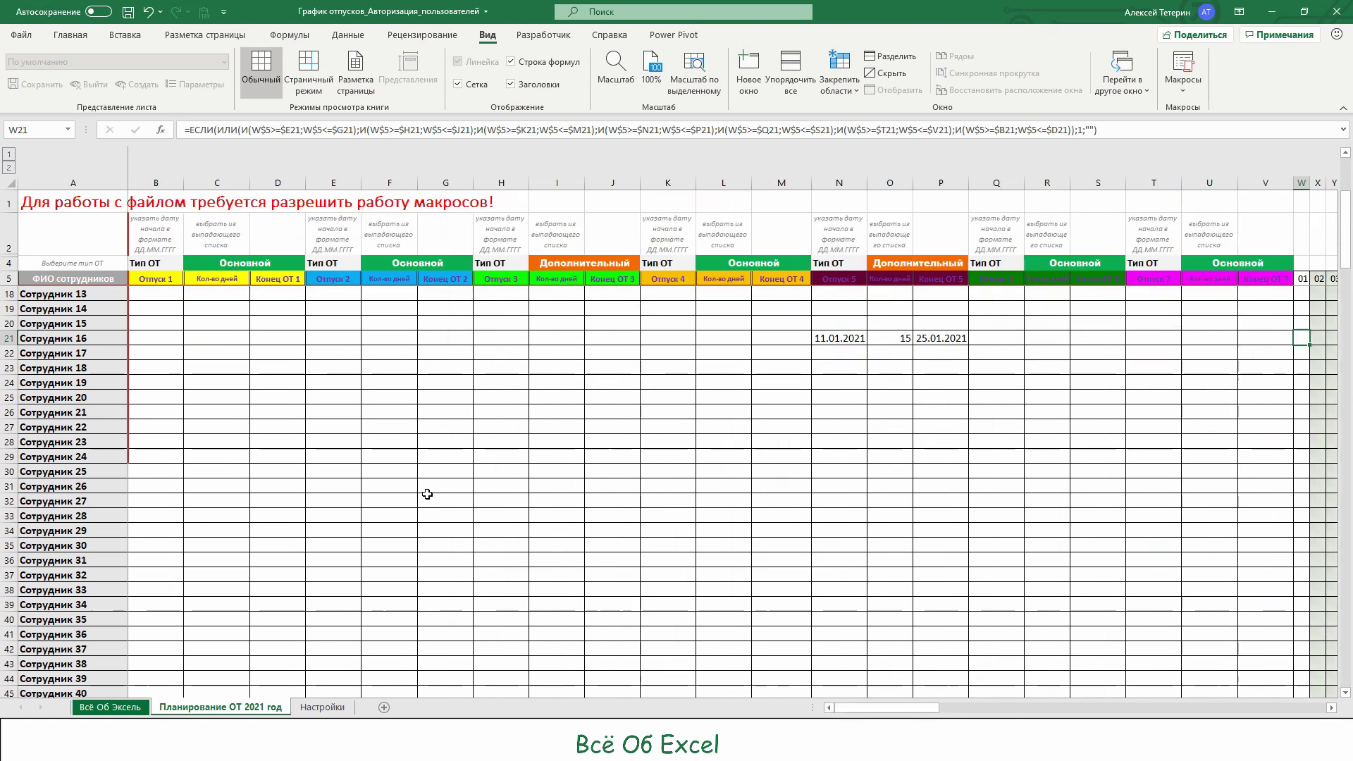
click(215, 409)
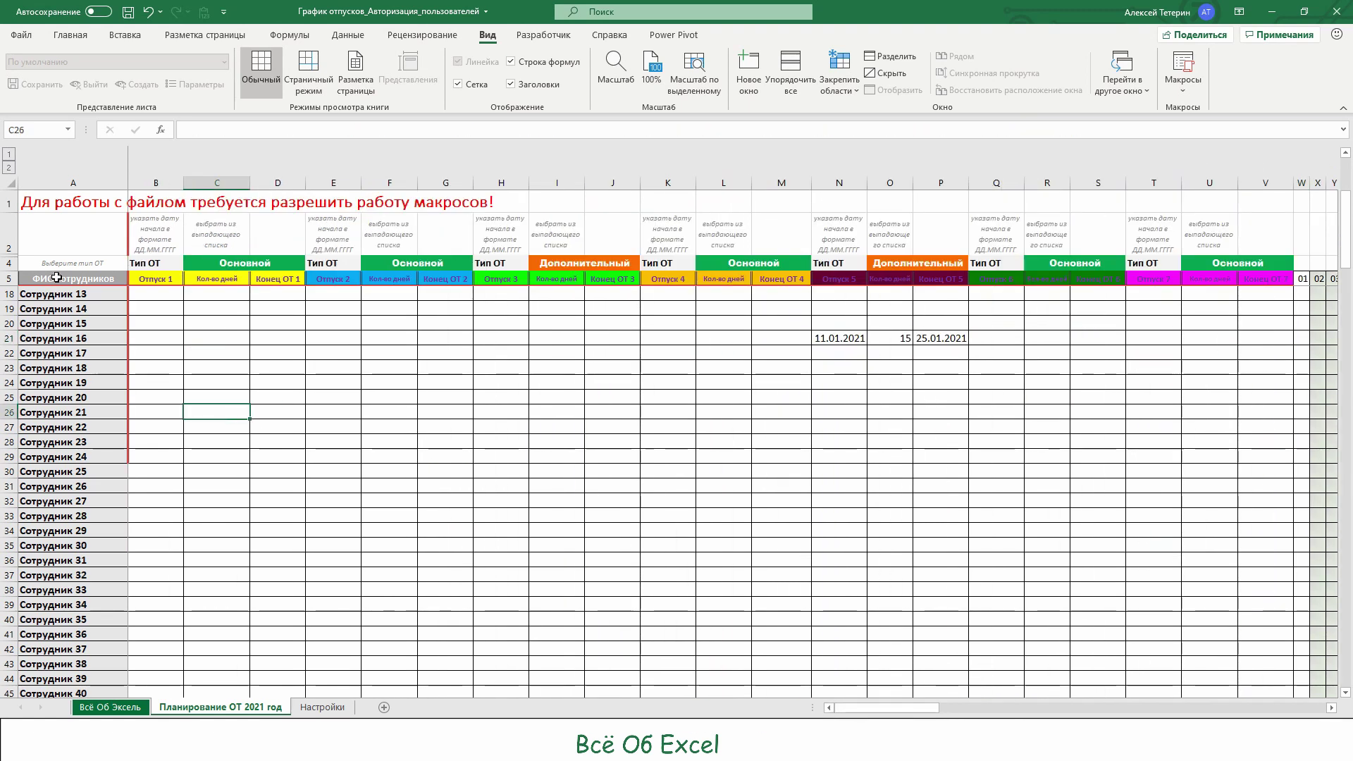
Scroll down and right to check the frozen area, then unfreeze the panes
drag(57, 277, 1260, 276)
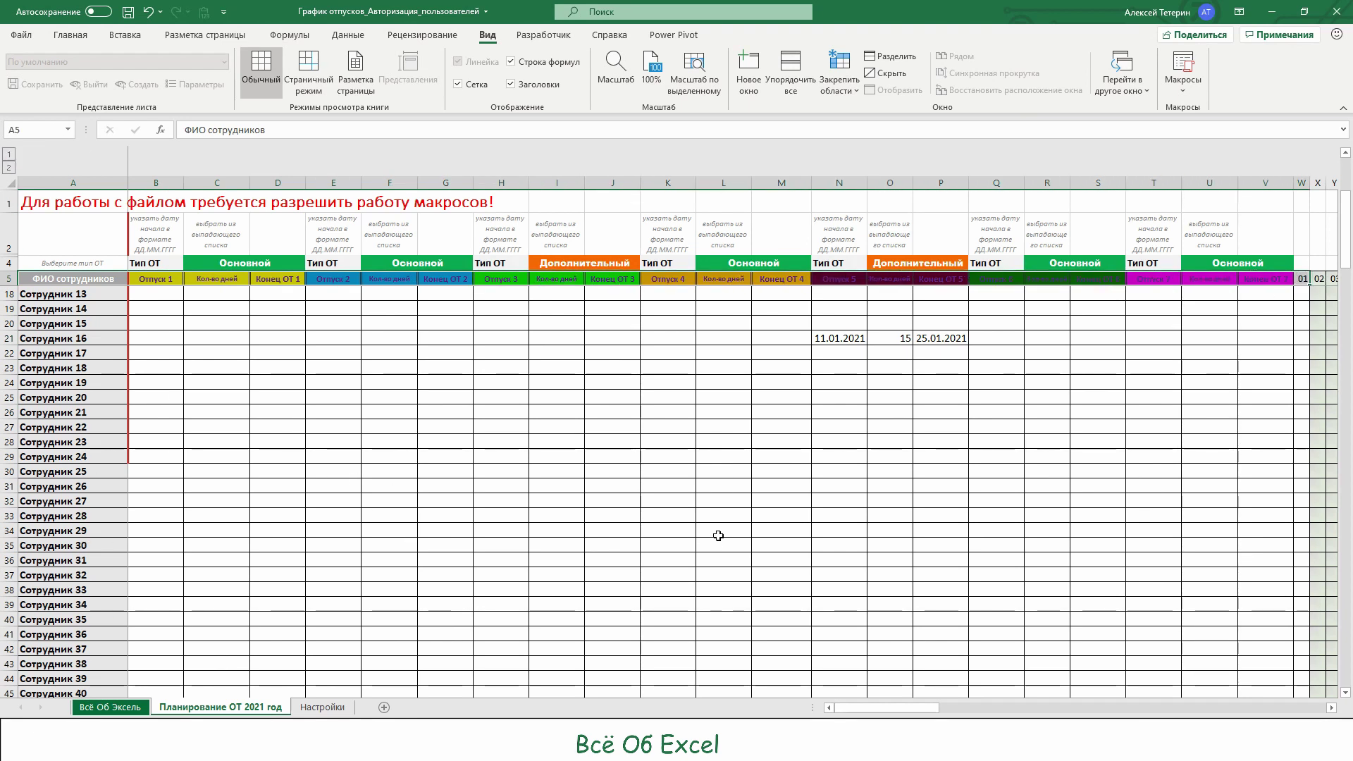
click(647, 455)
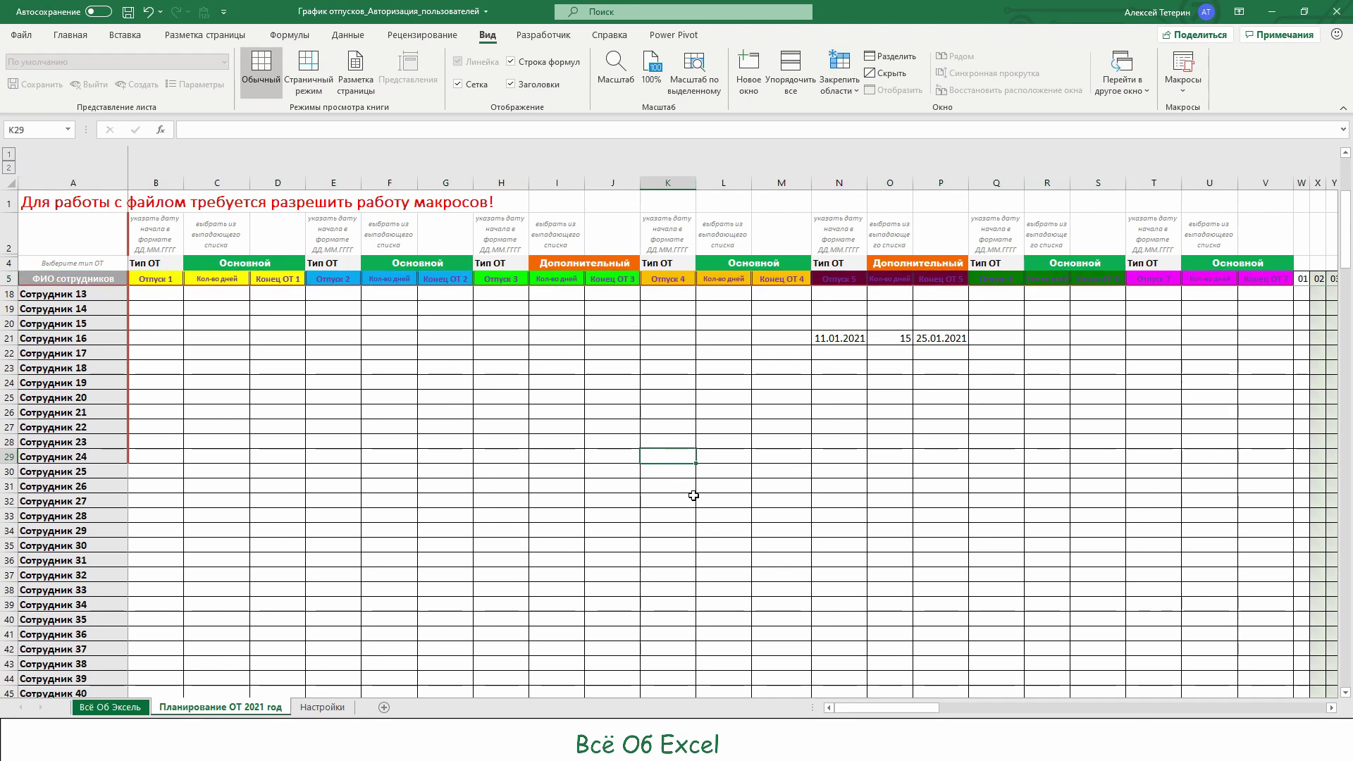
scroll(693, 495, down, 8)
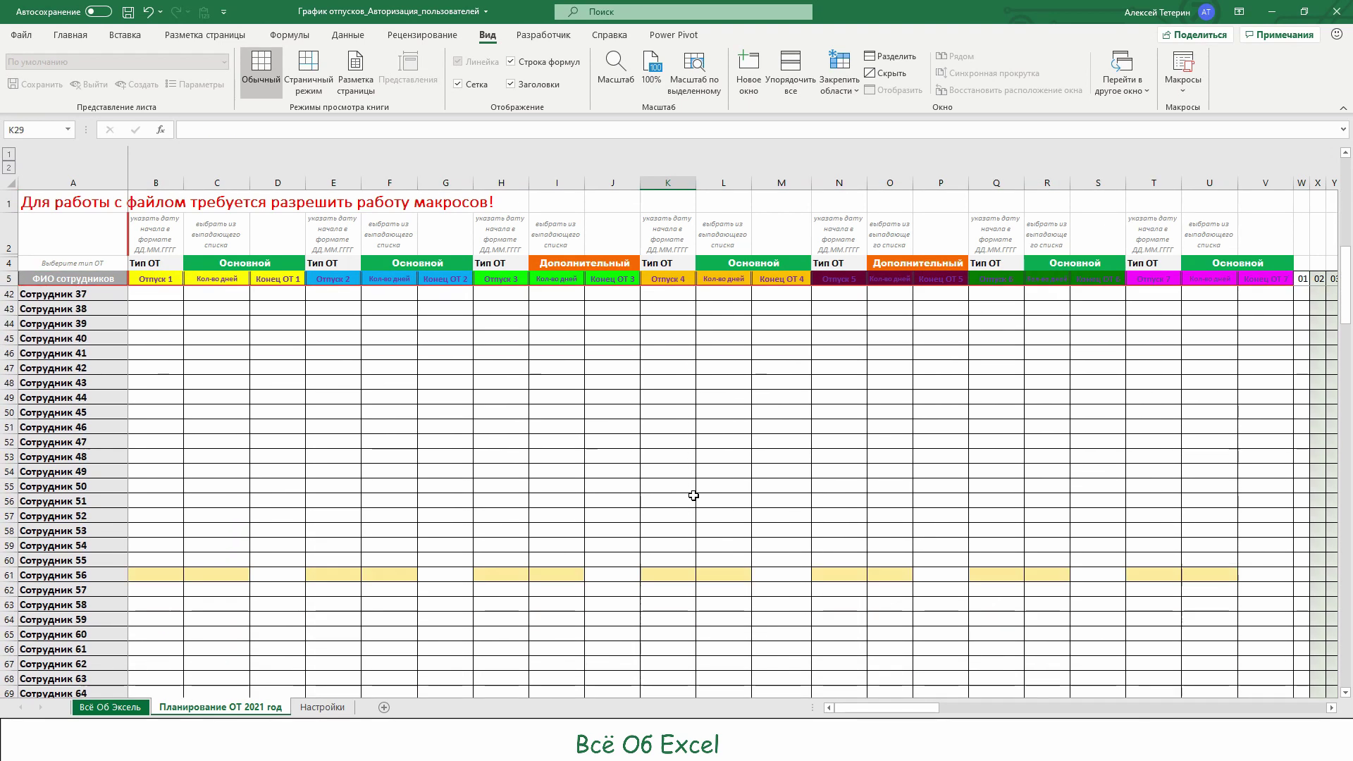
scroll(694, 495, down, 4)
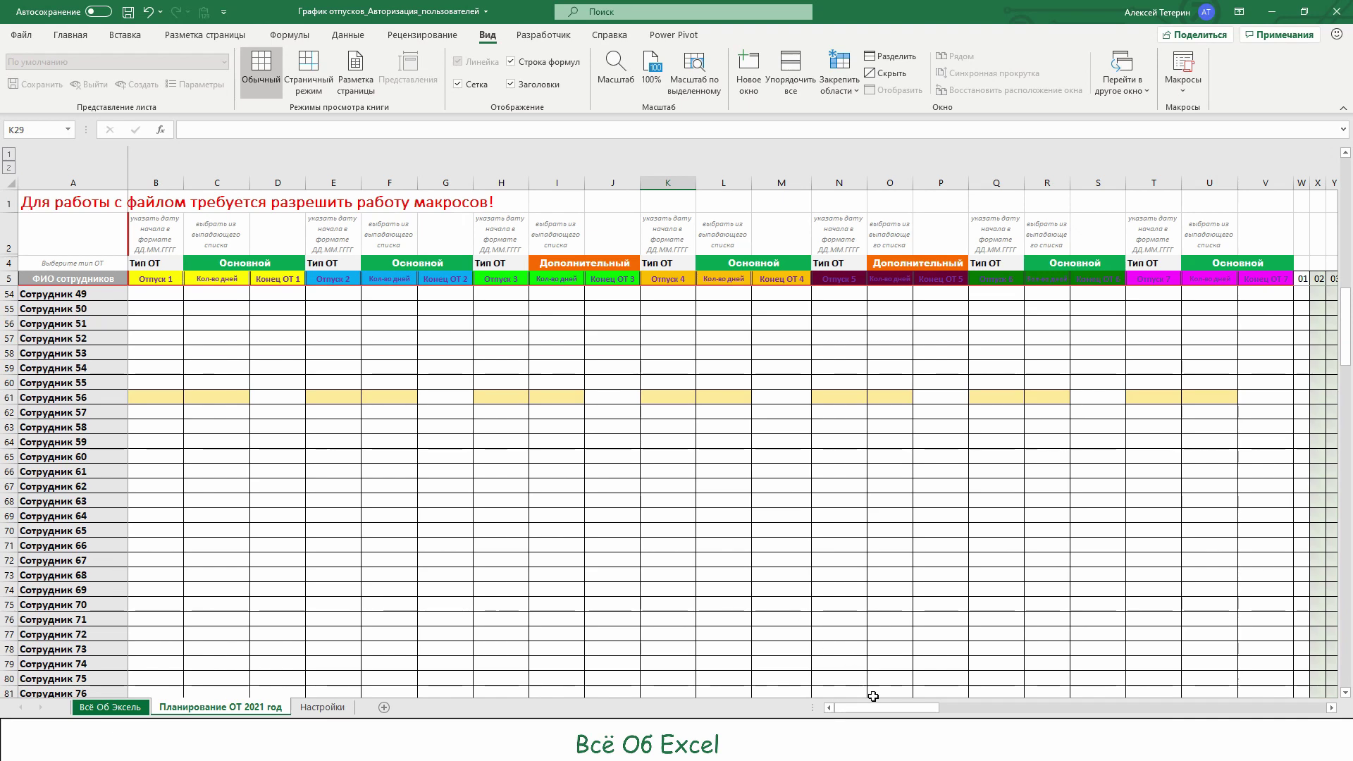
drag(873, 696, 904, 697)
click(848, 91)
click(887, 116)
click(564, 514)
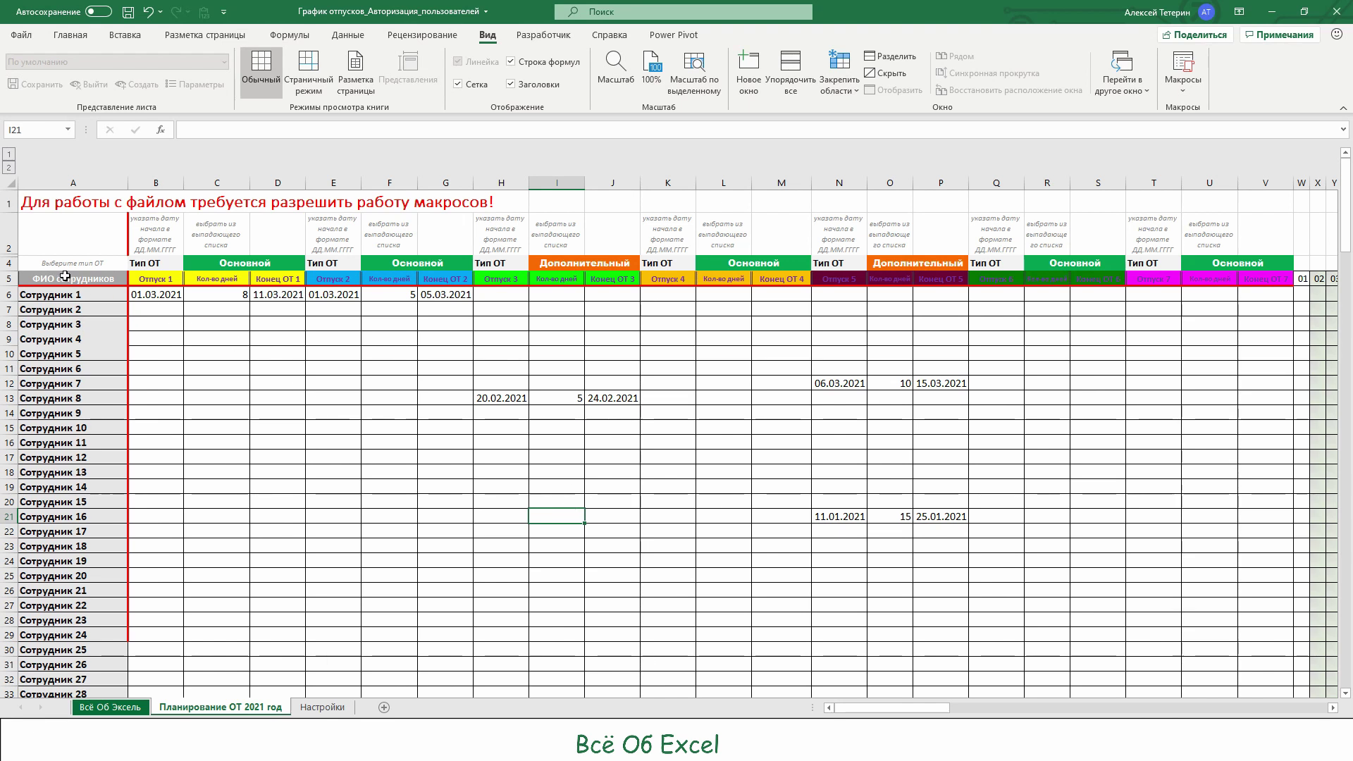
Select header row 5 across columns A to W, undoing a wider selection first
drag(54, 279, 1320, 297)
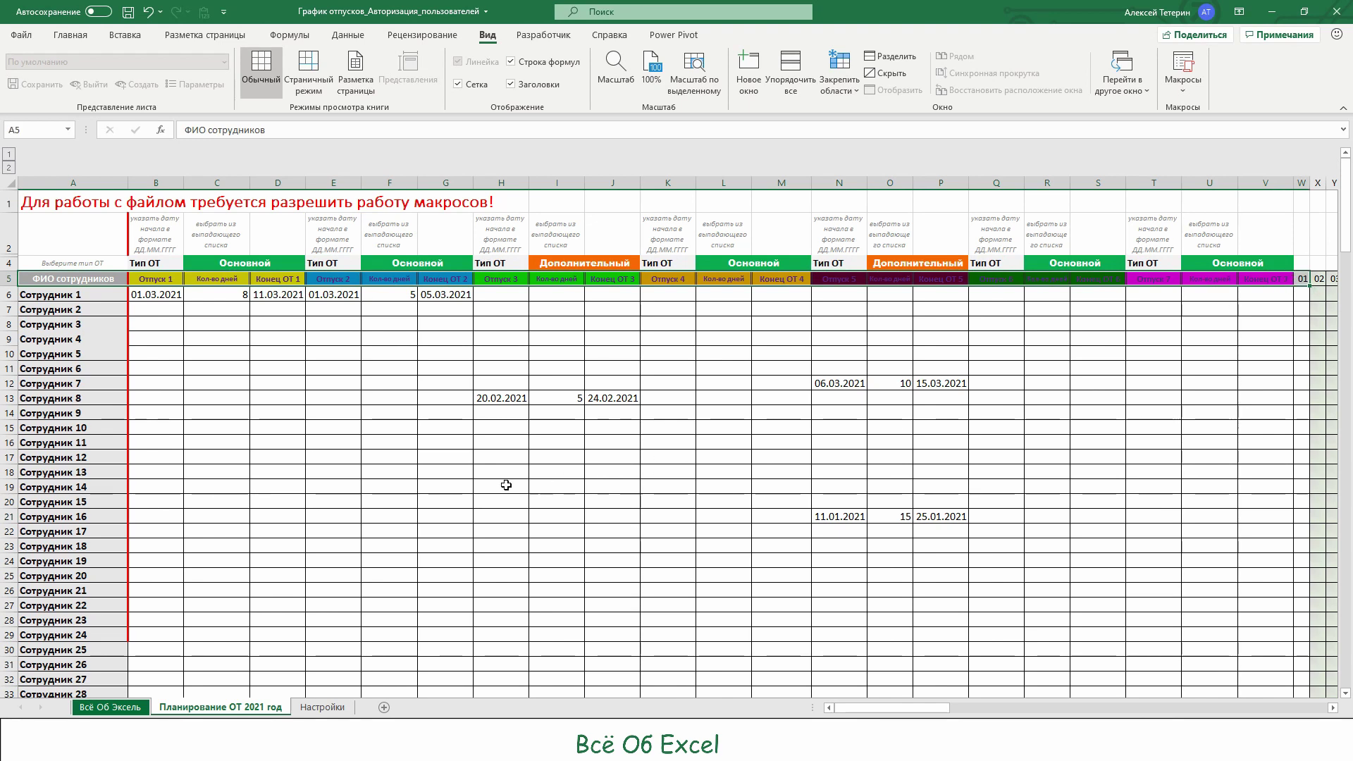
key(ctrl+z)
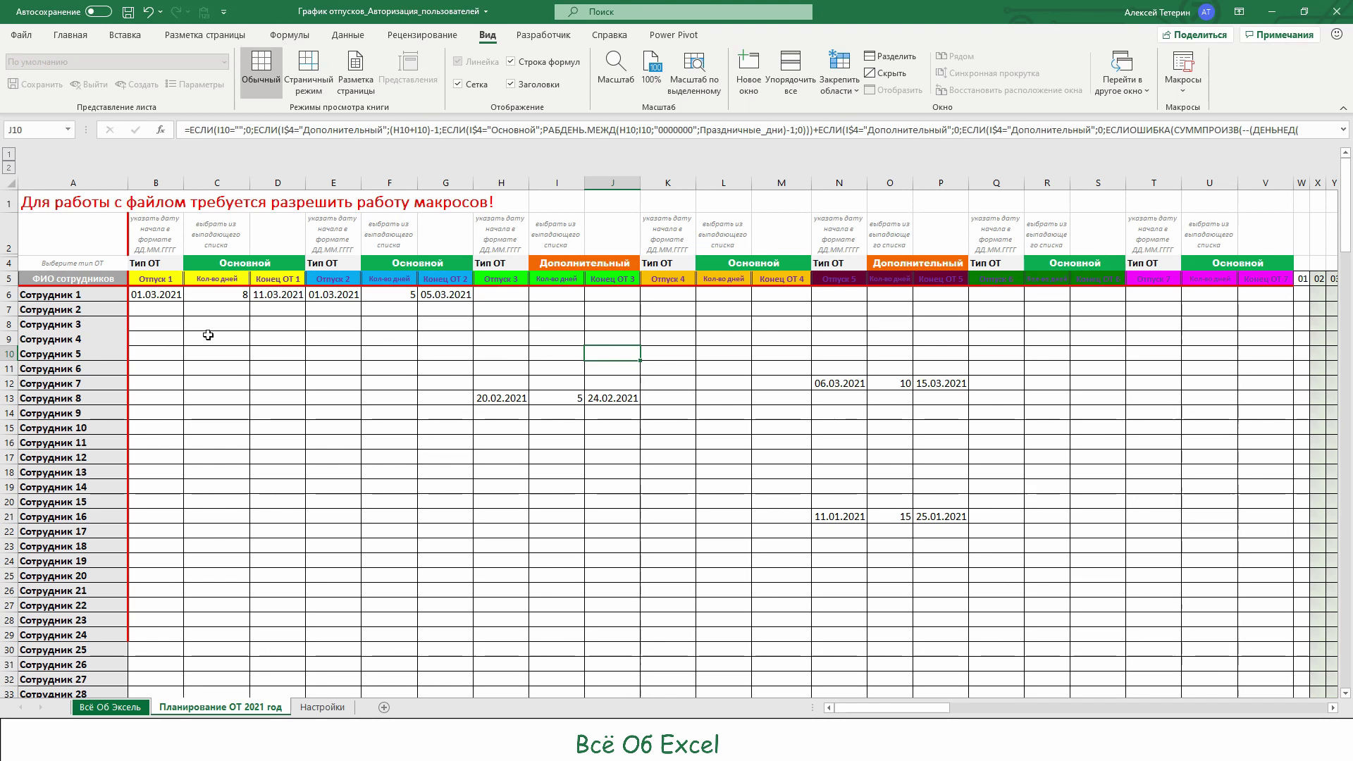
drag(64, 277, 1302, 278)
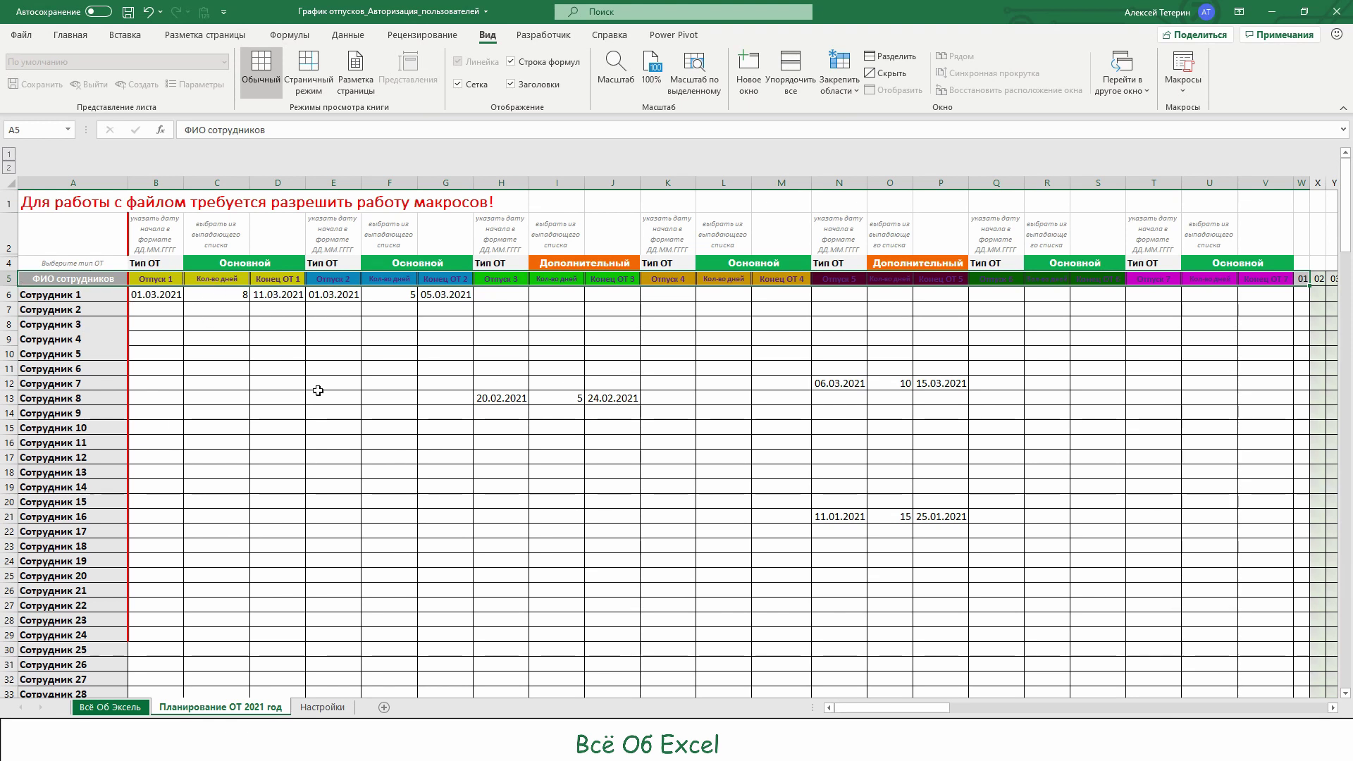
click(63, 281)
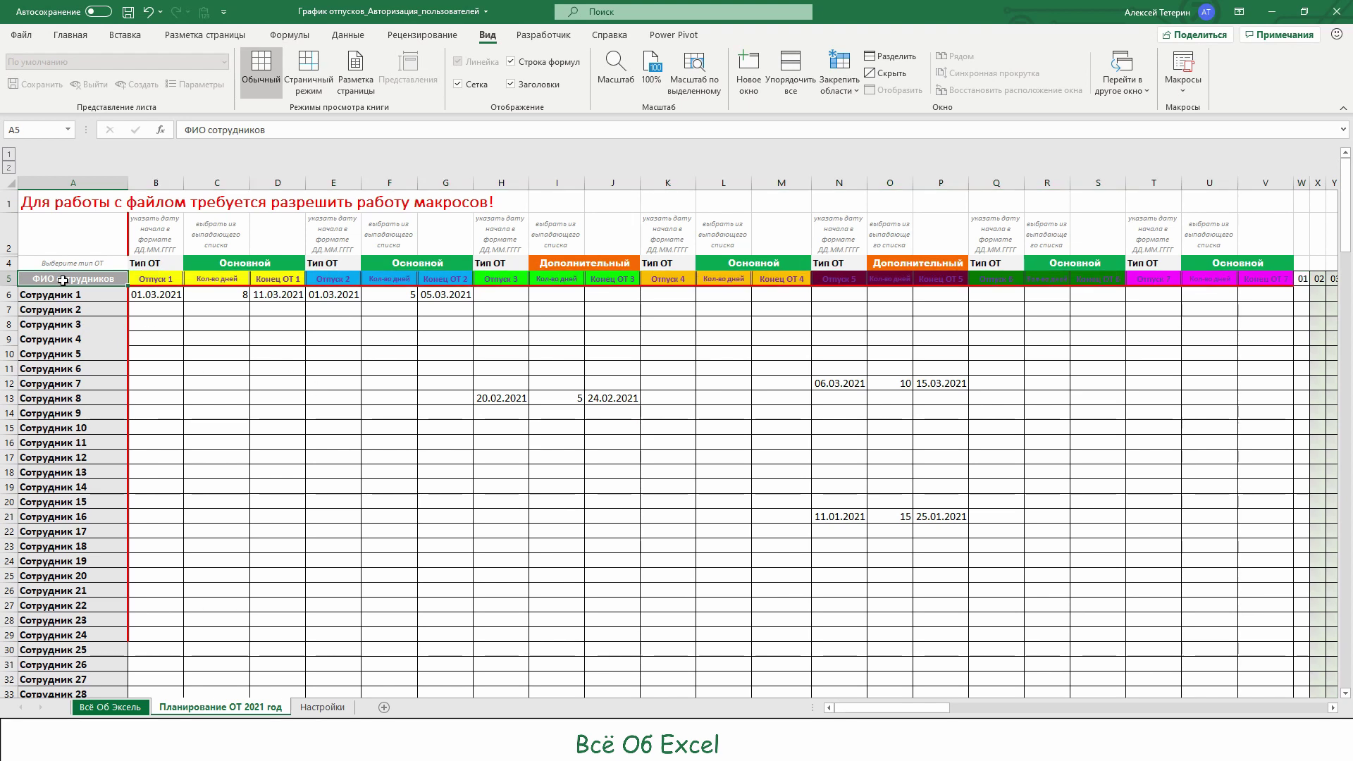
Freeze everything above row 6, then scroll down and sideways to confirm the headers stay fixed
click(4, 294)
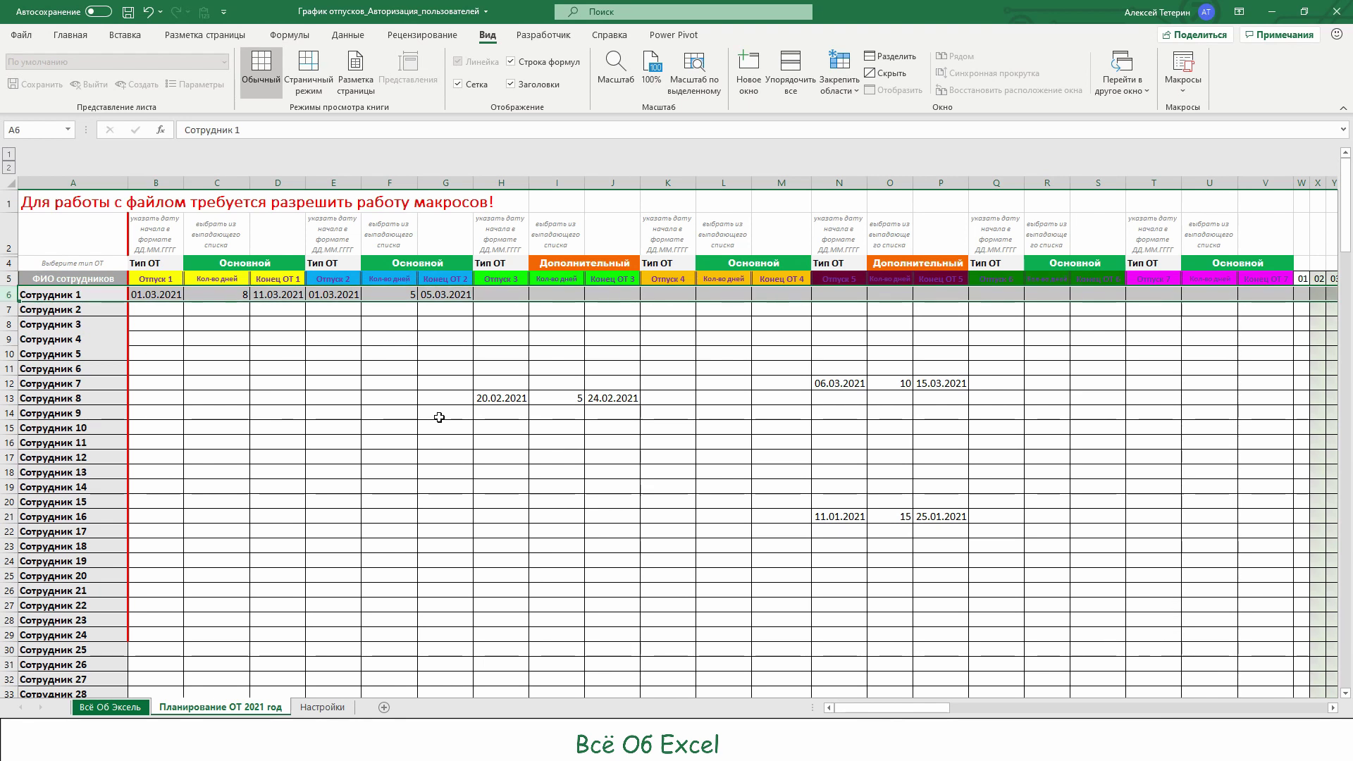
click(838, 79)
click(871, 122)
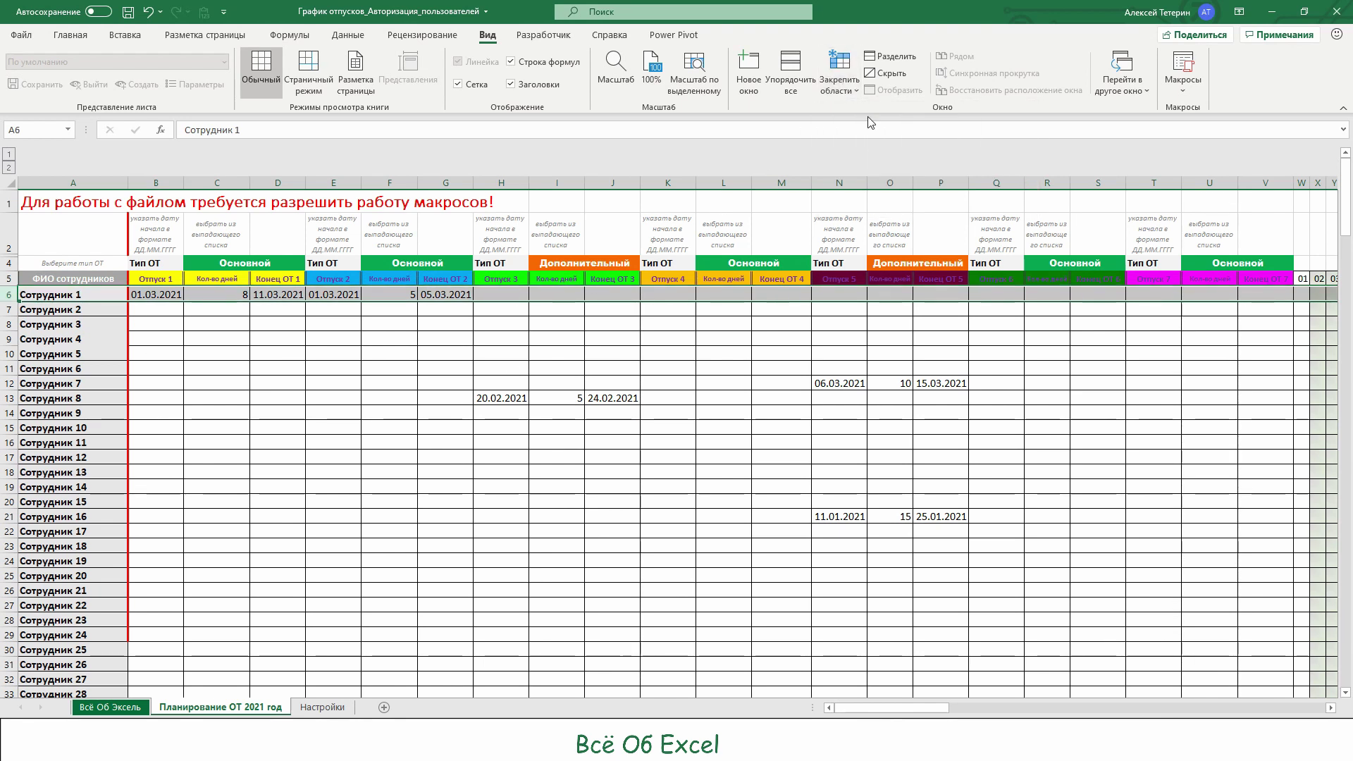
click(562, 496)
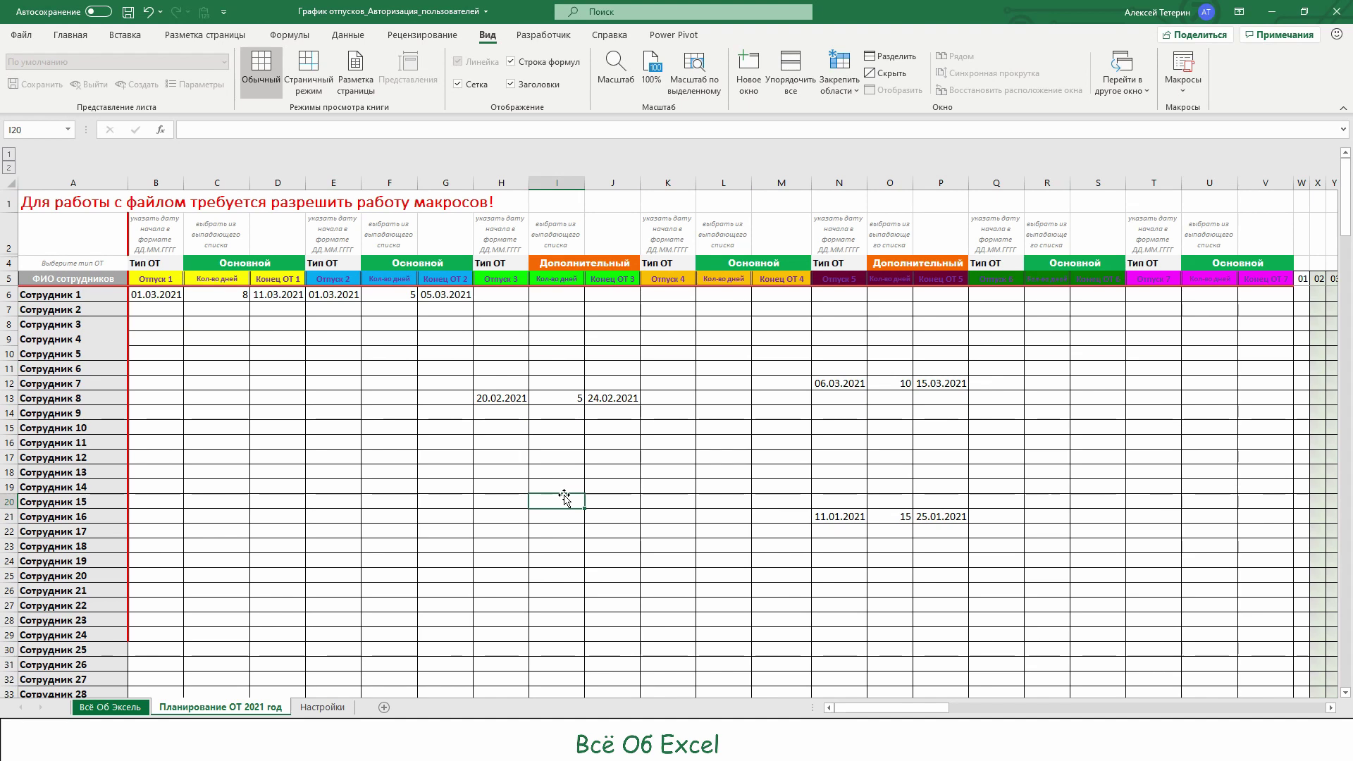
scroll(564, 498, down, 5)
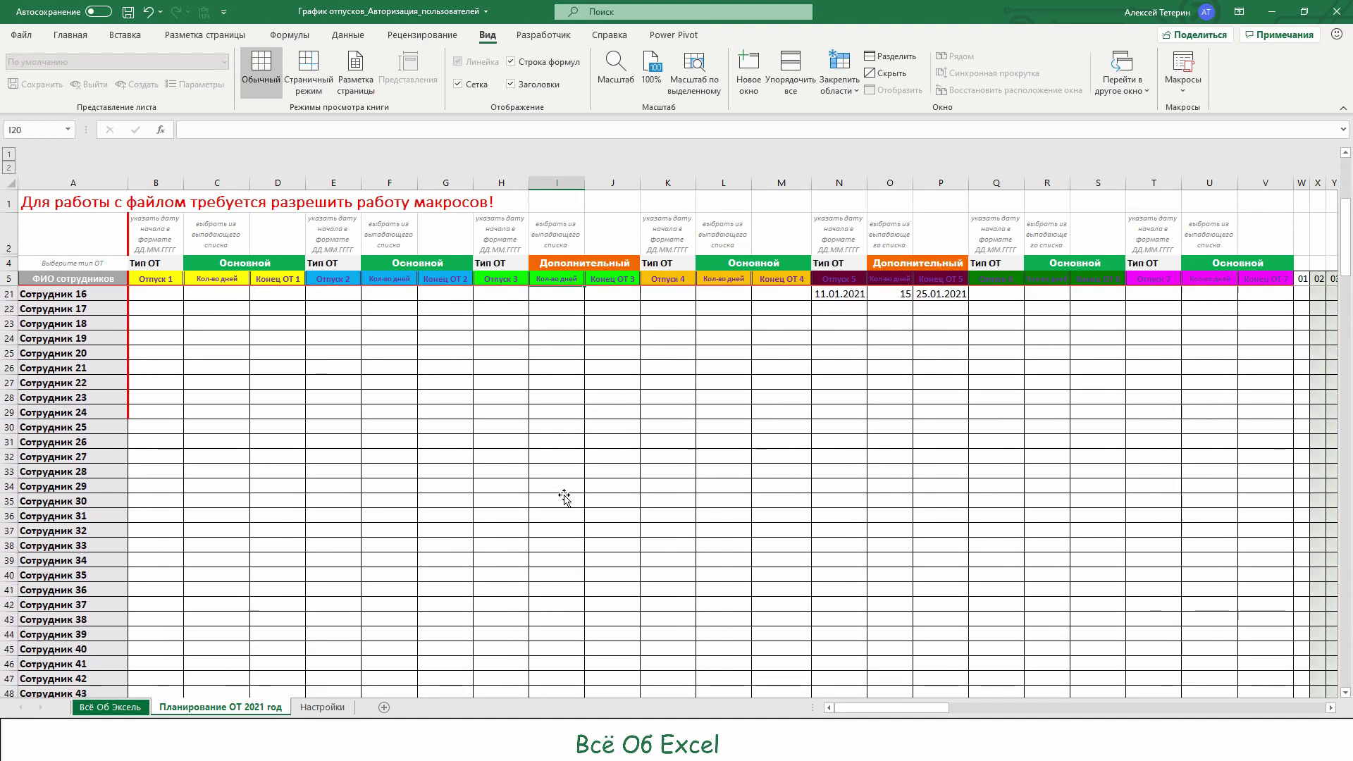
scroll(563, 498, down, 6)
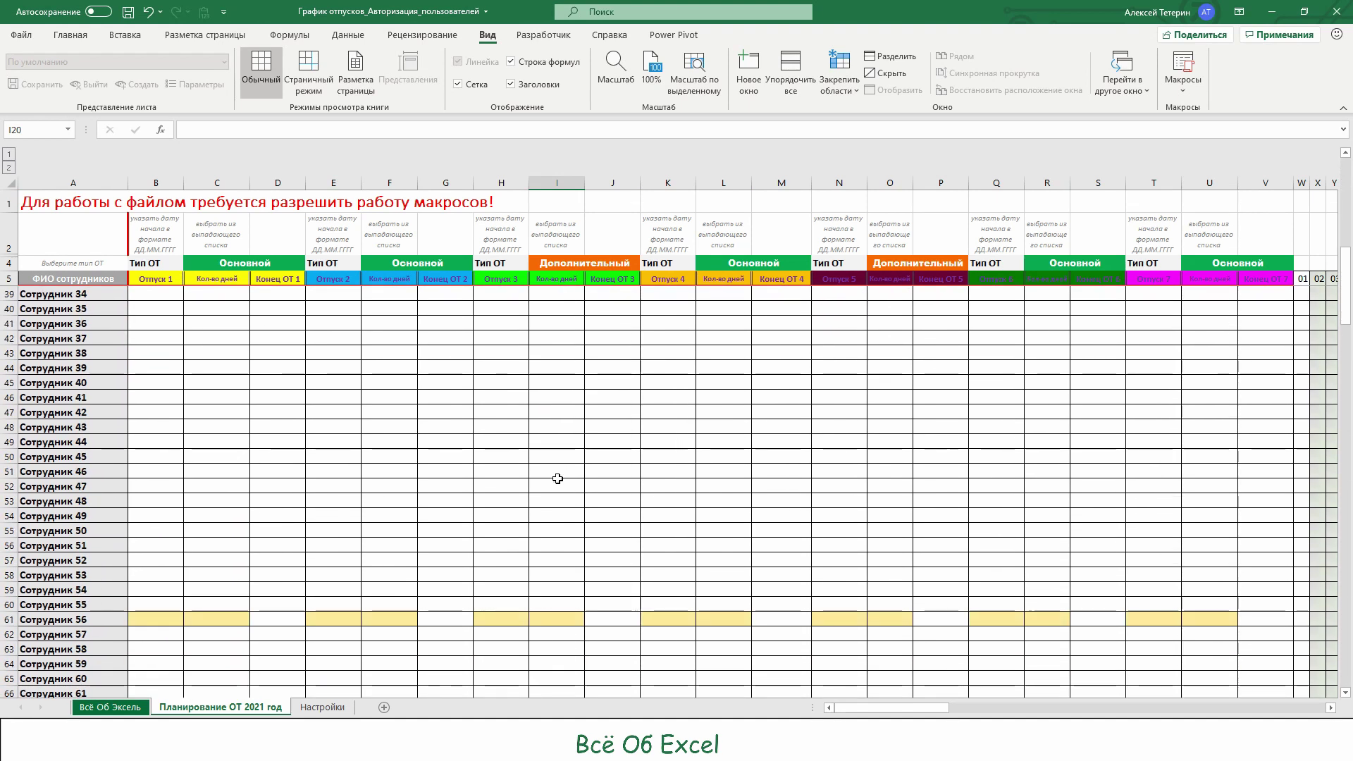
drag(925, 713, 855, 712)
mouse_move(916, 709)
mouse_down()
mouse_move(958, 711)
mouse_move(929, 711)
mouse_up()
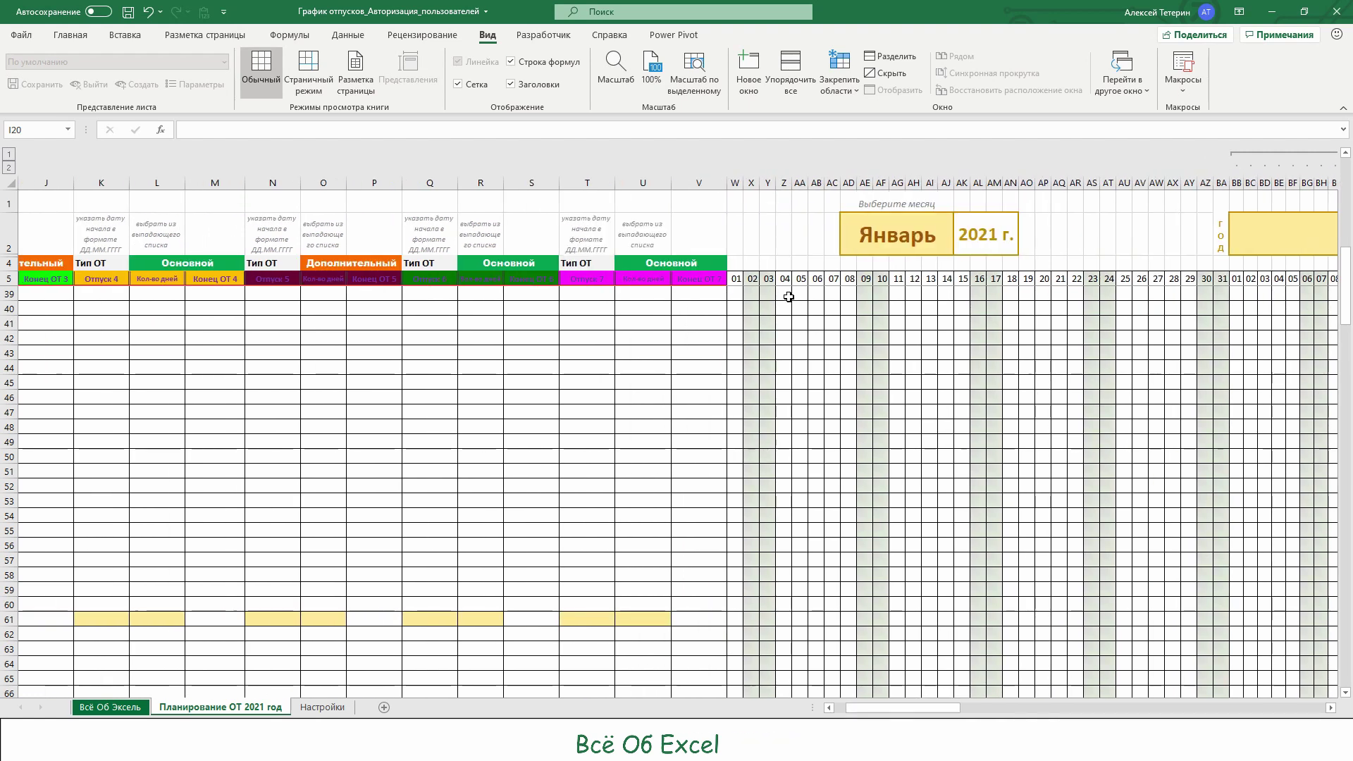
Unfreeze the header rows and scroll to confirm they no longer stay fixed
click(838, 77)
click(863, 109)
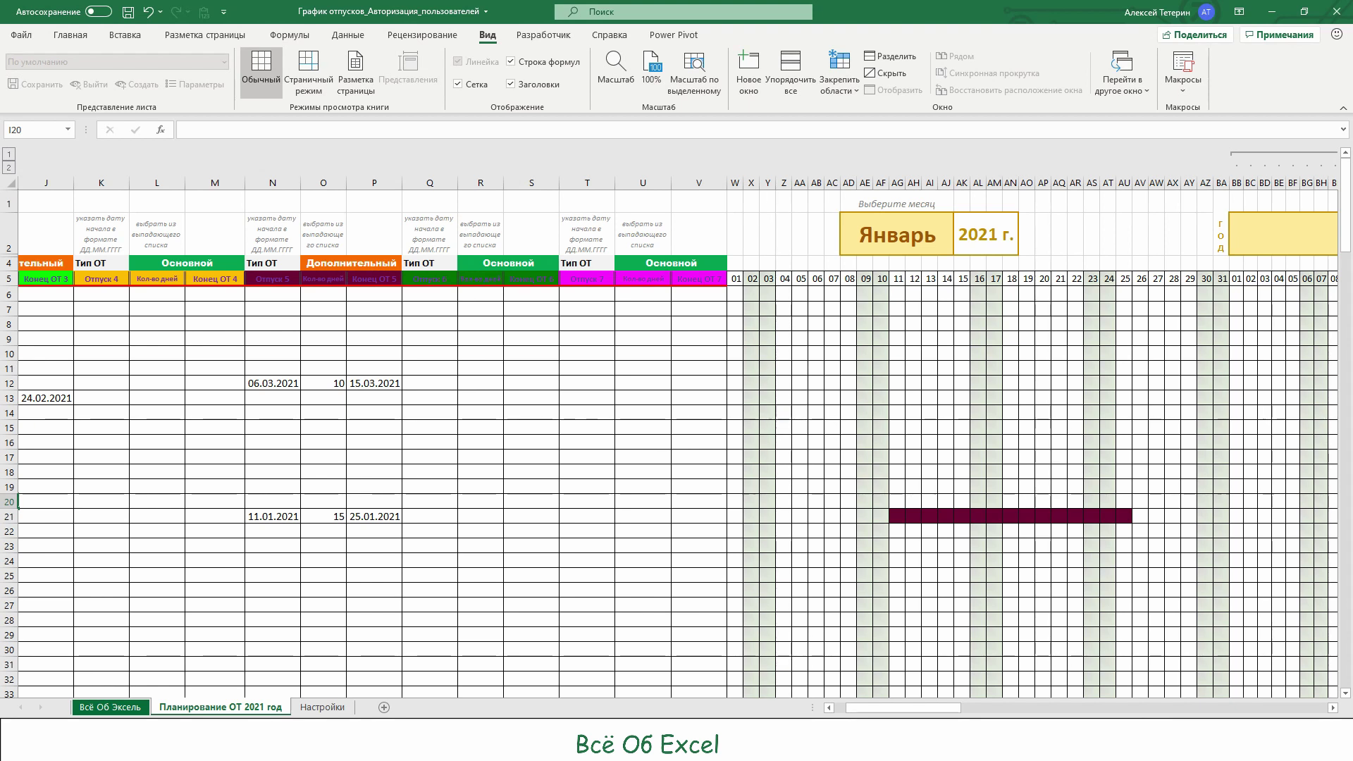
mouse_move(900, 714)
mouse_down()
mouse_move(950, 711)
mouse_move(902, 708)
mouse_up()
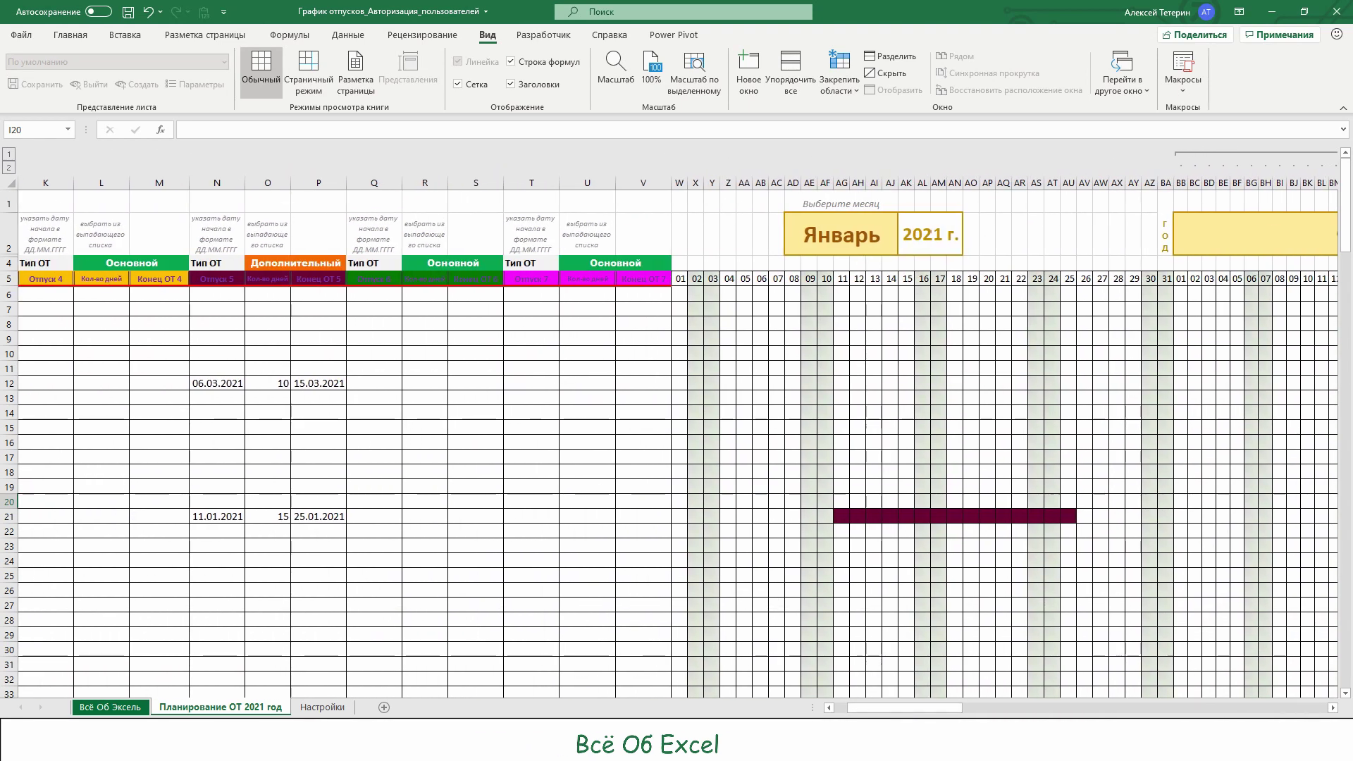
Freeze columns A–V from column W, test by scrolling, then remove that freeze
click(678, 182)
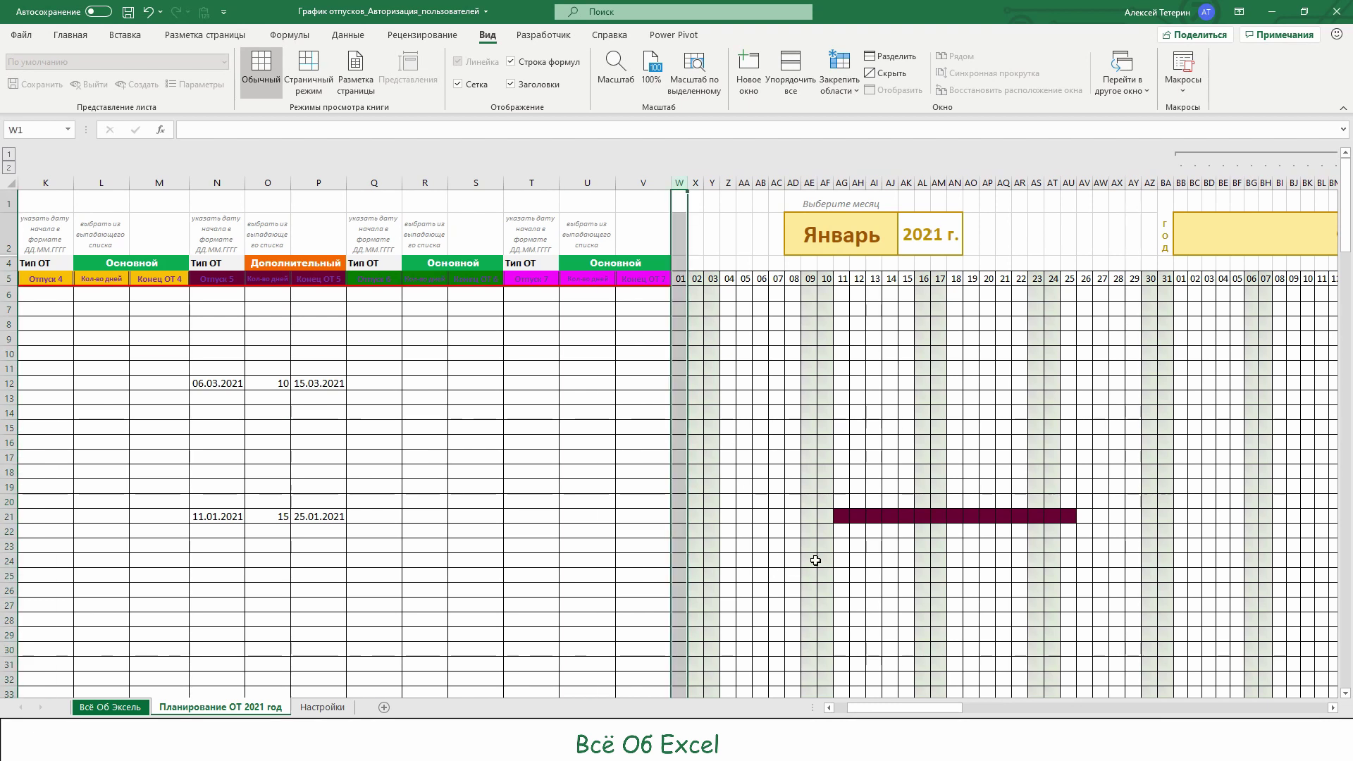
click(838, 70)
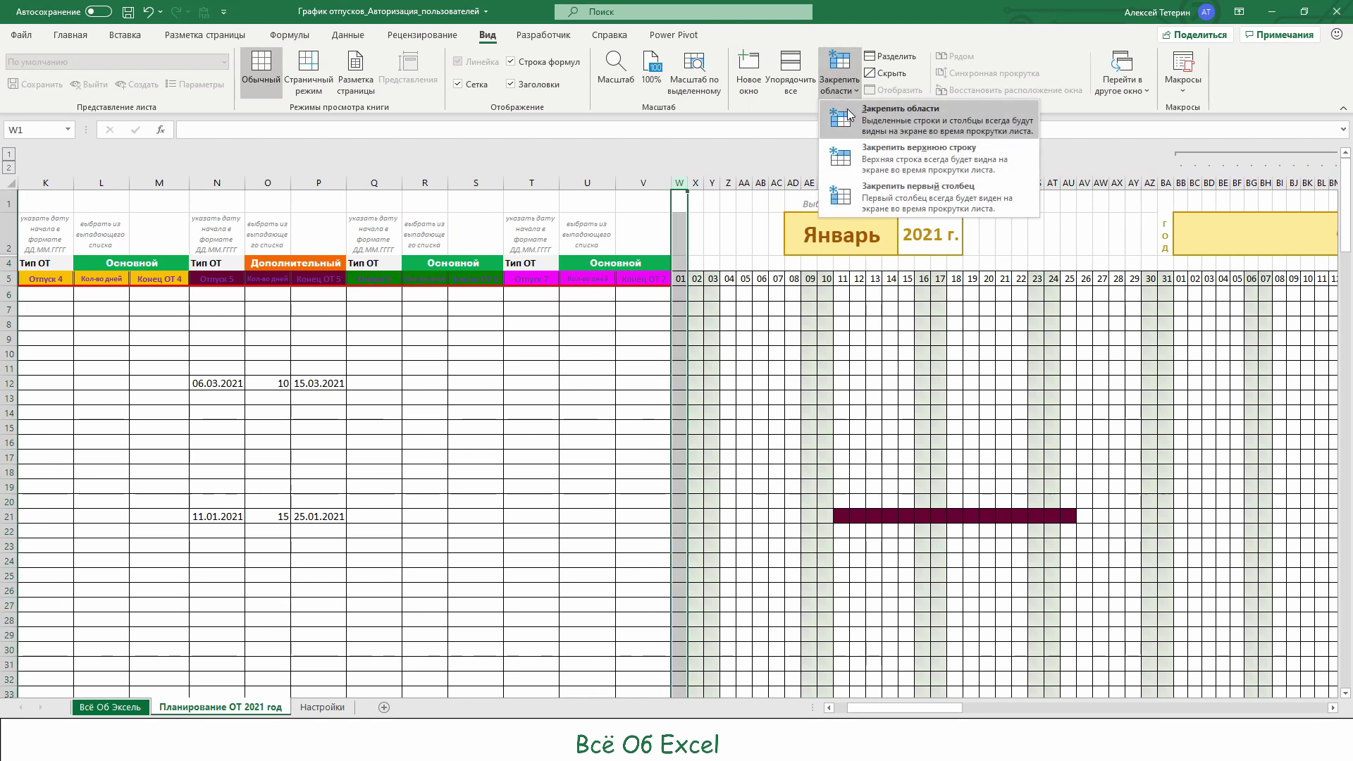
click(881, 129)
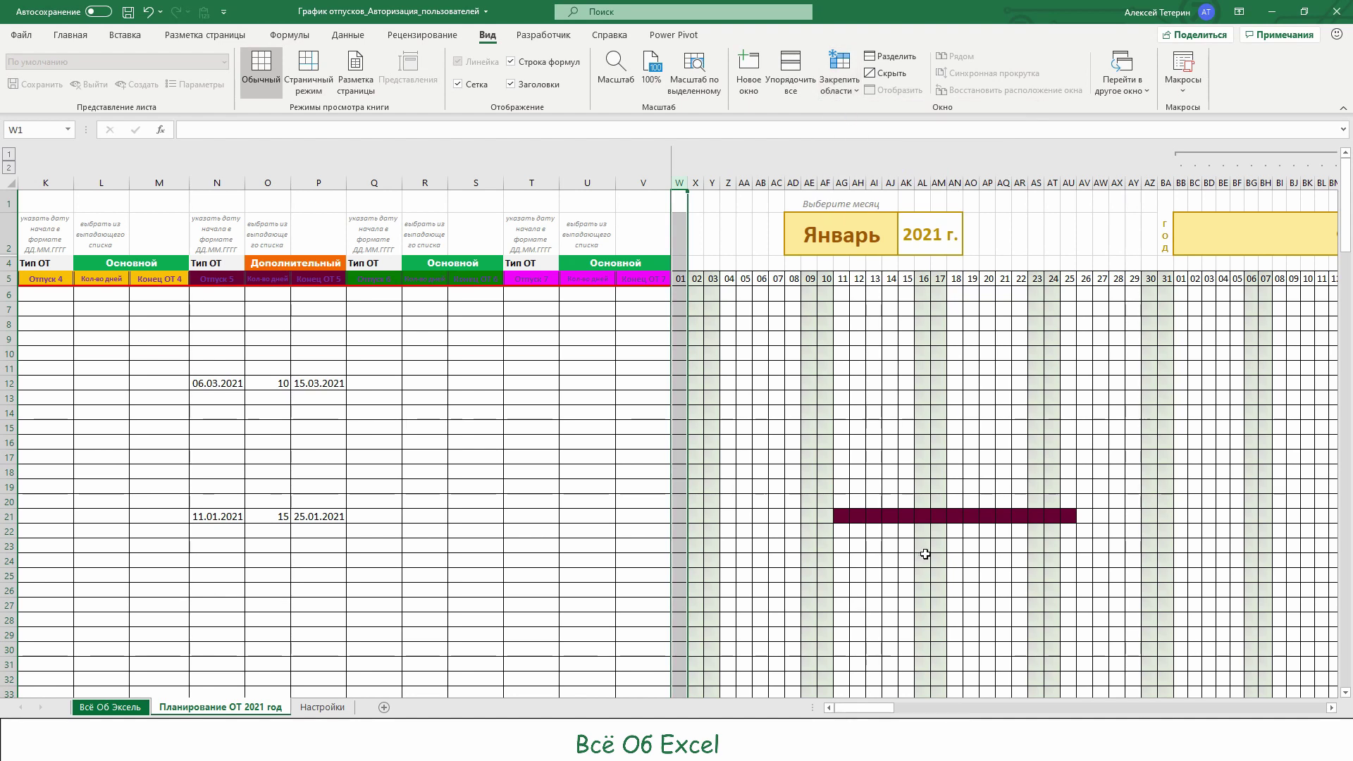
mouse_move(875, 707)
mouse_down()
mouse_move(1240, 694)
mouse_move(866, 701)
mouse_up()
click(839, 79)
click(872, 121)
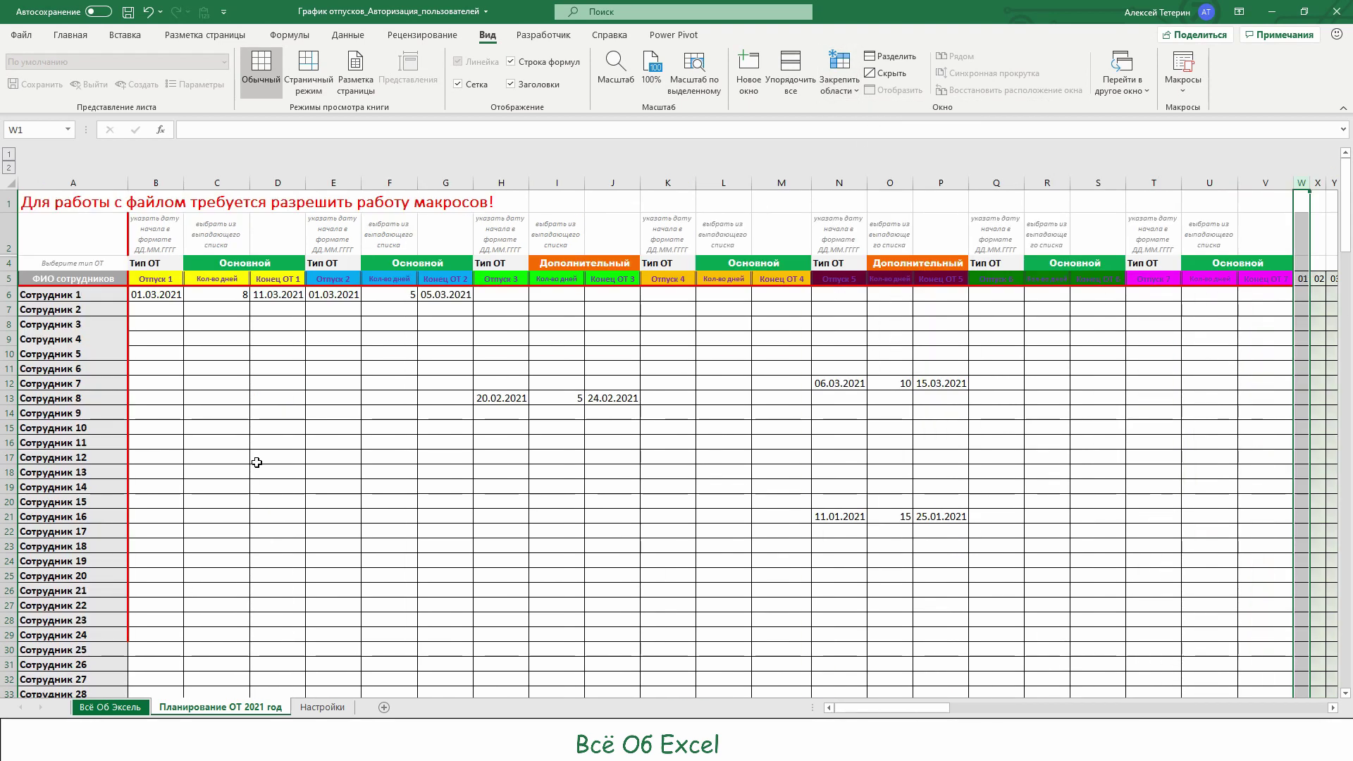
click(856, 91)
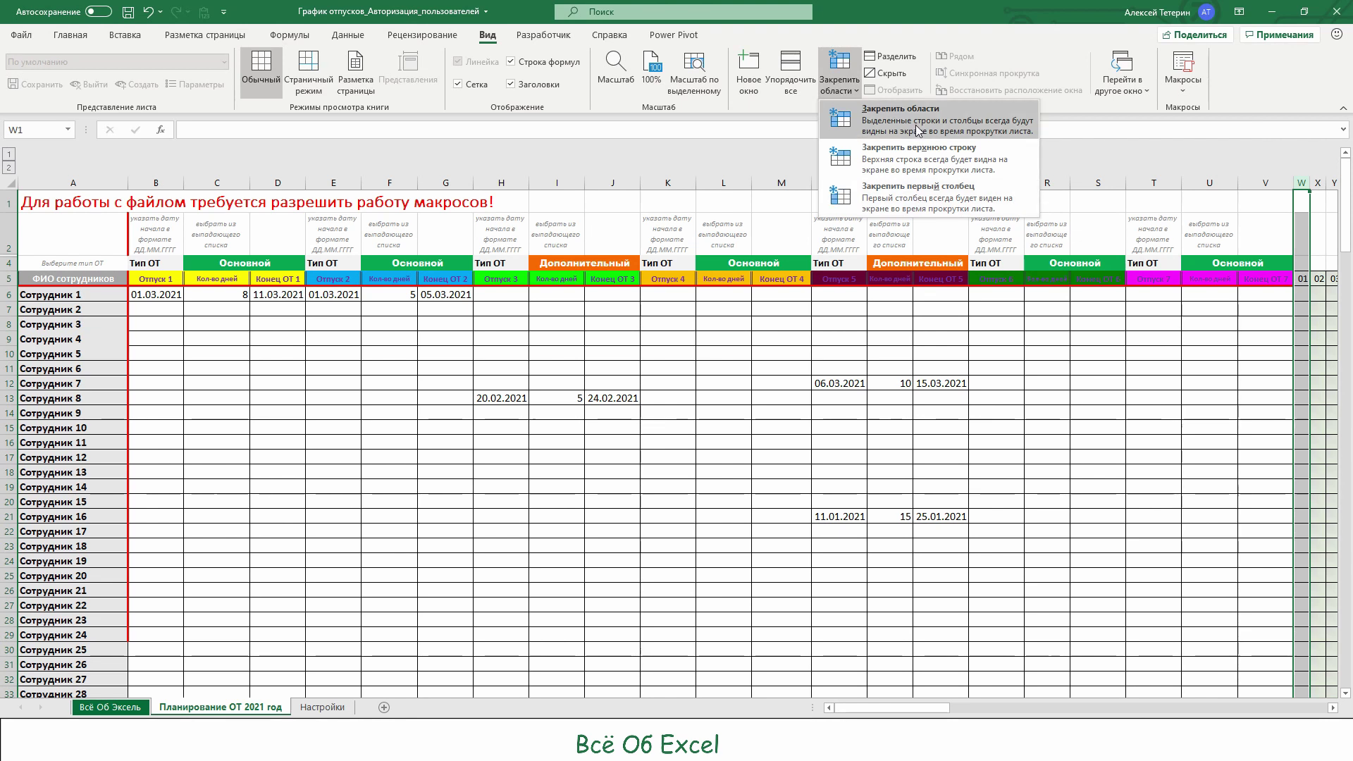
click(370, 497)
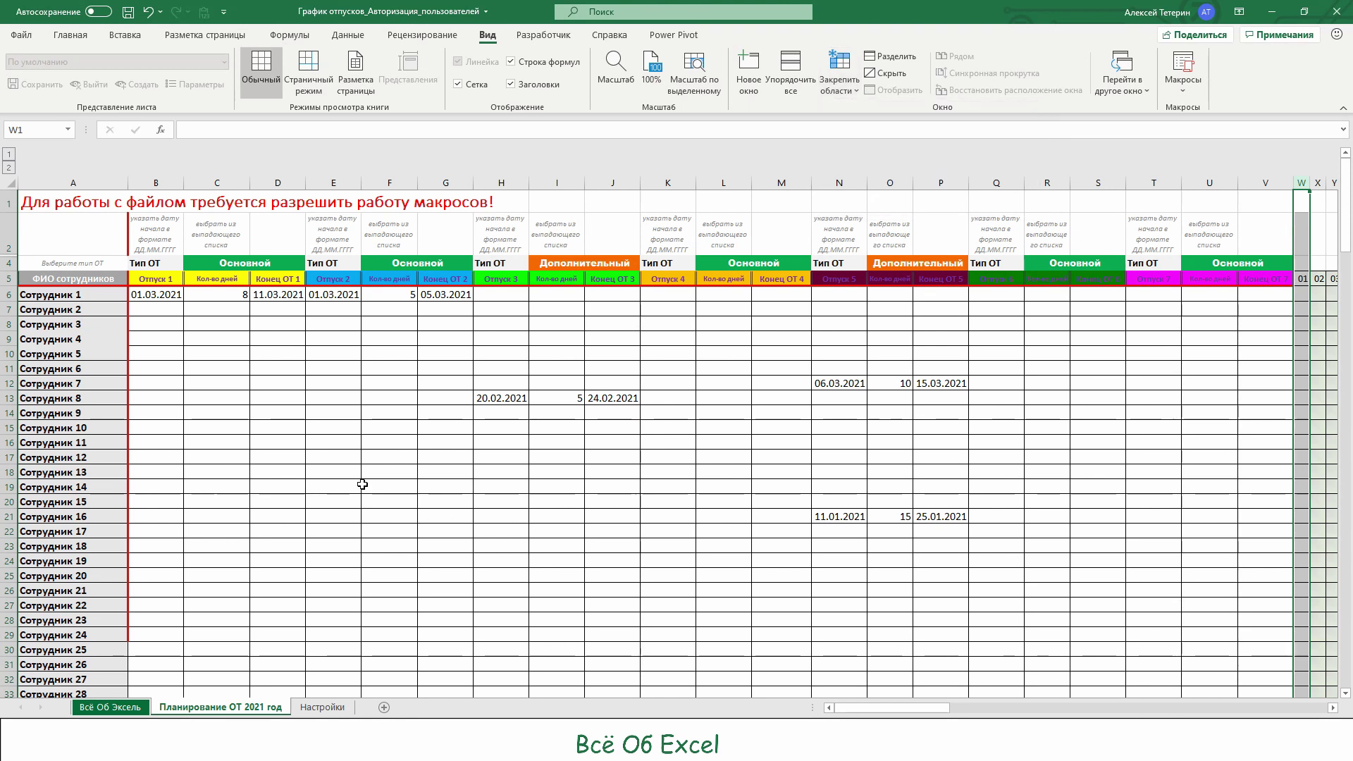
click(6, 262)
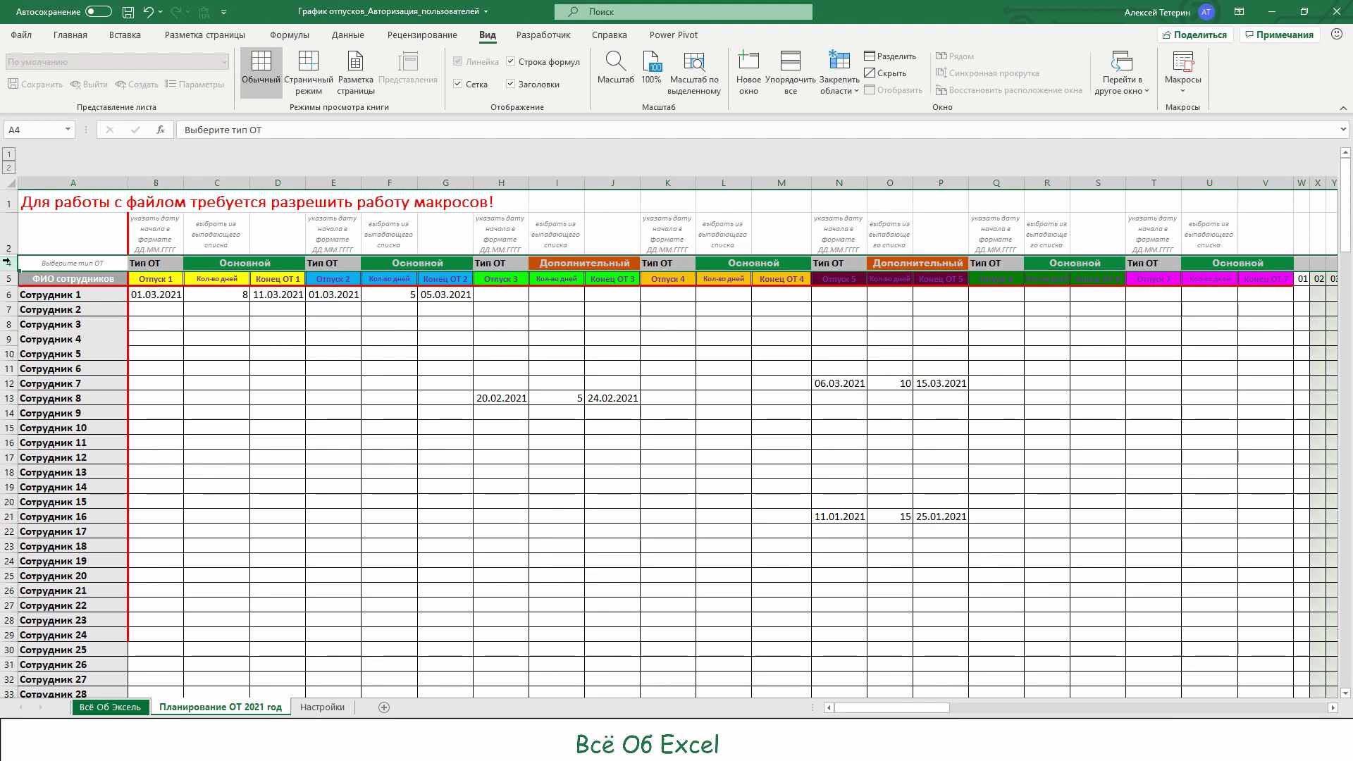
Select the range B6:K23, anchored at B6 below the headers and right of column A
click(674, 179)
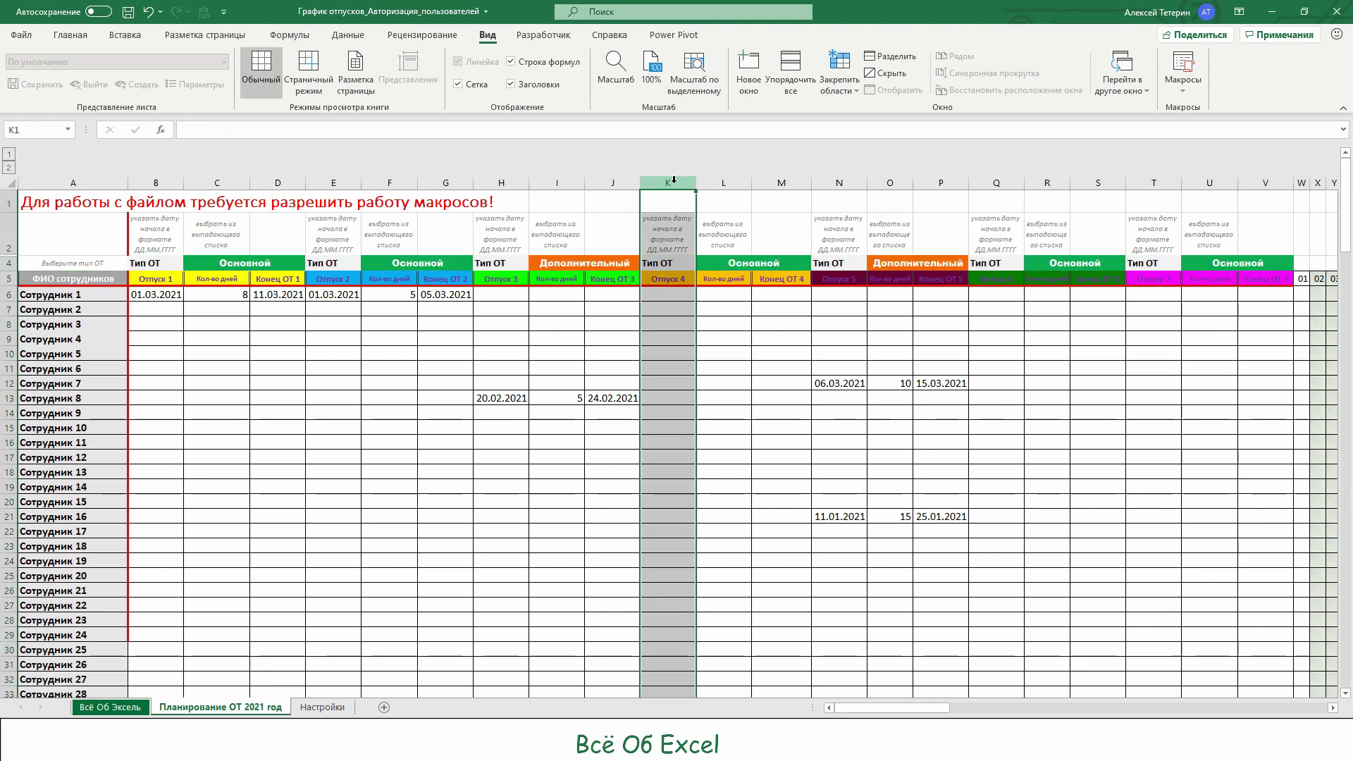
click(429, 397)
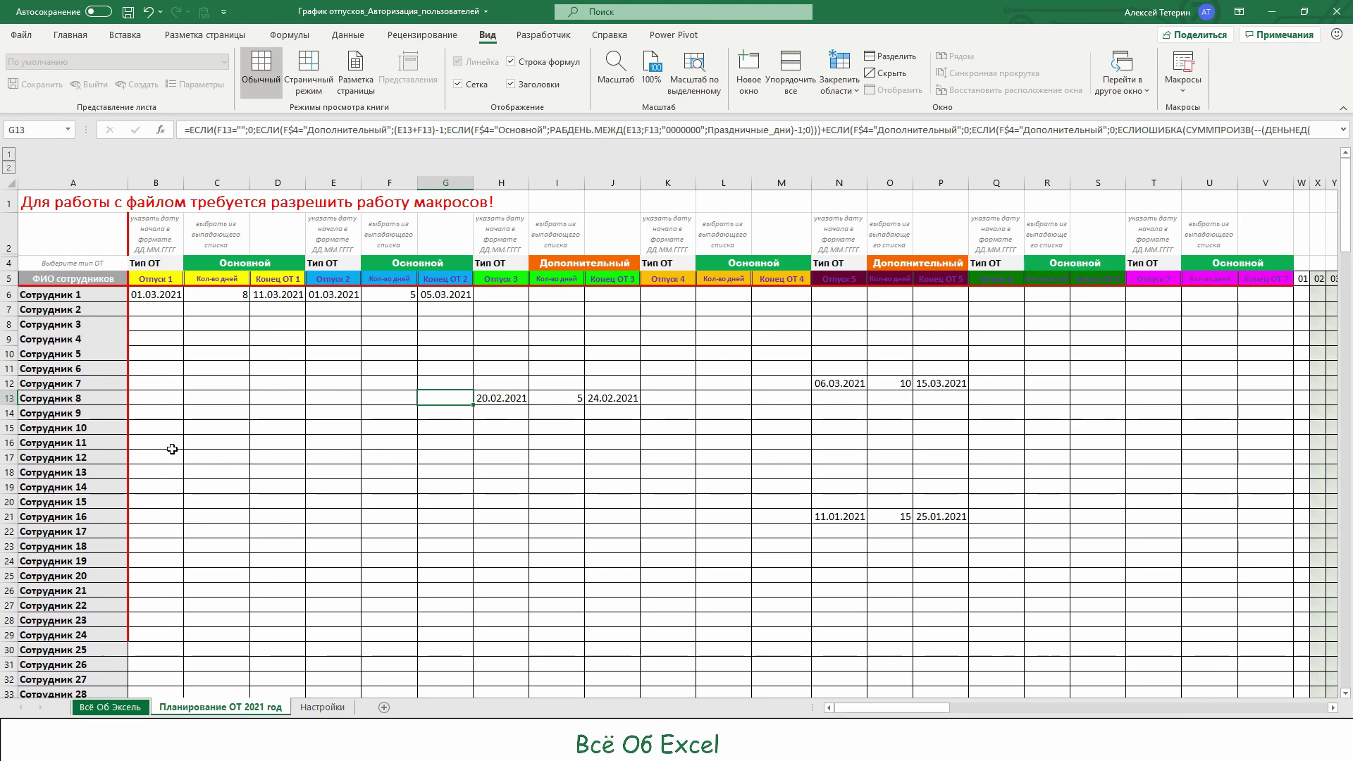
click(167, 299)
click(190, 348)
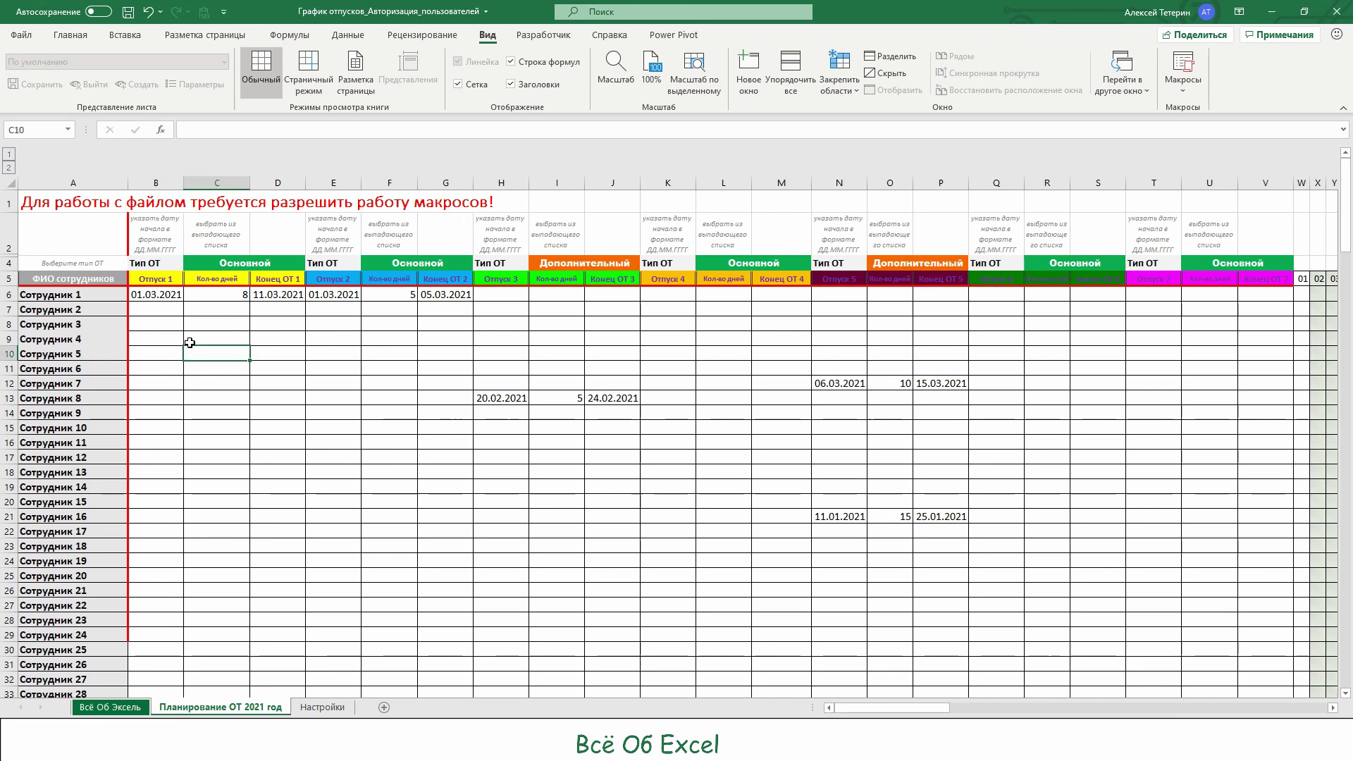
drag(173, 299, 652, 556)
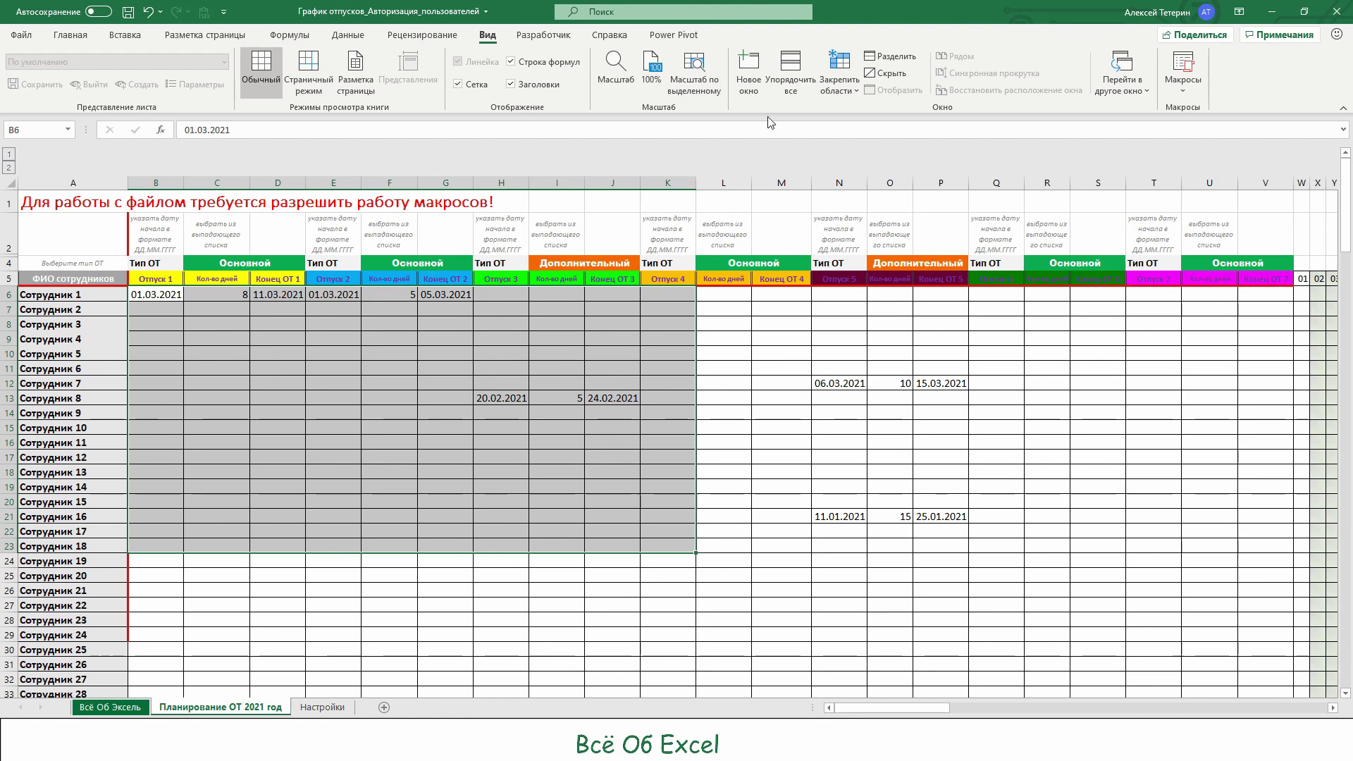
Freeze rows 1–5 and column A, scroll to verify, then select cell I25
click(839, 79)
click(851, 109)
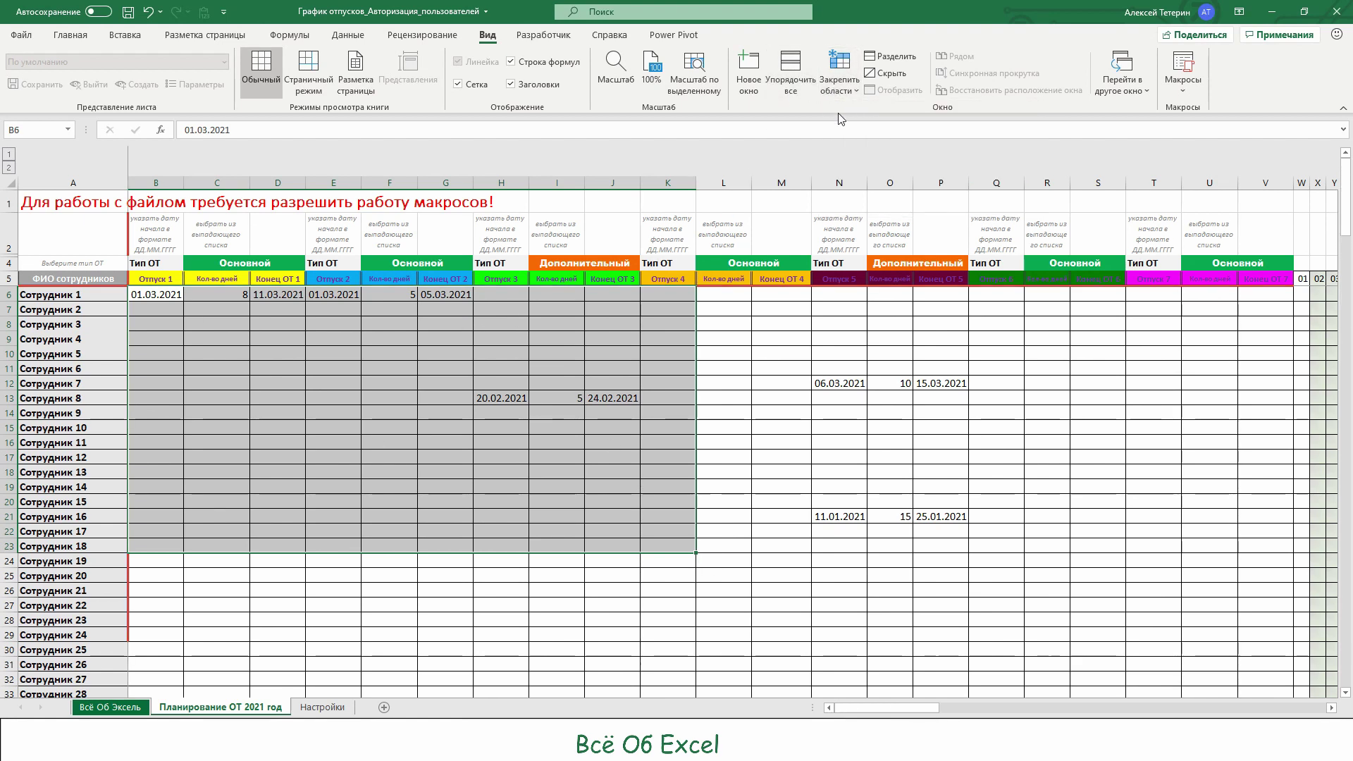
scroll(448, 440, down, 4)
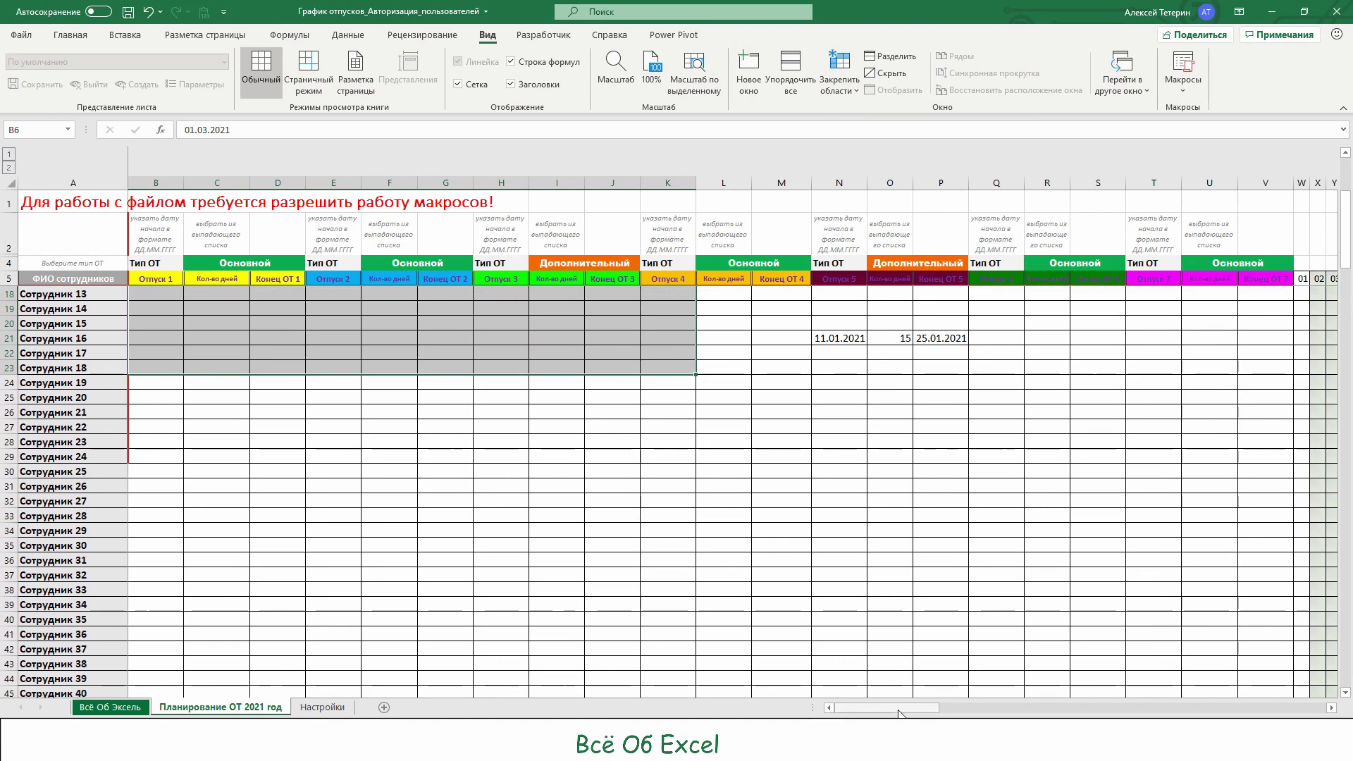
scroll(514, 534, up, 4)
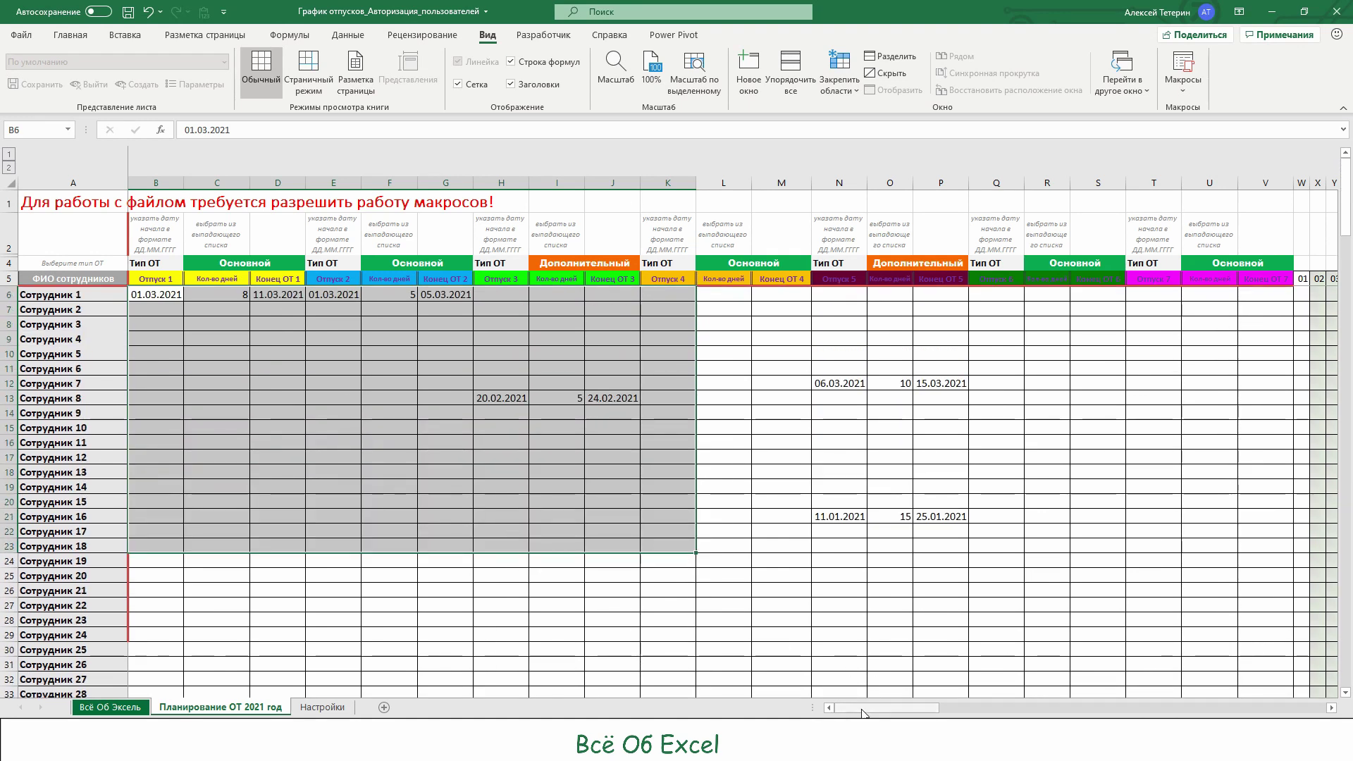
mouse_move(855, 707)
mouse_down()
mouse_move(997, 695)
mouse_move(852, 708)
mouse_up()
drag(345, 437, 570, 576)
click(572, 578)
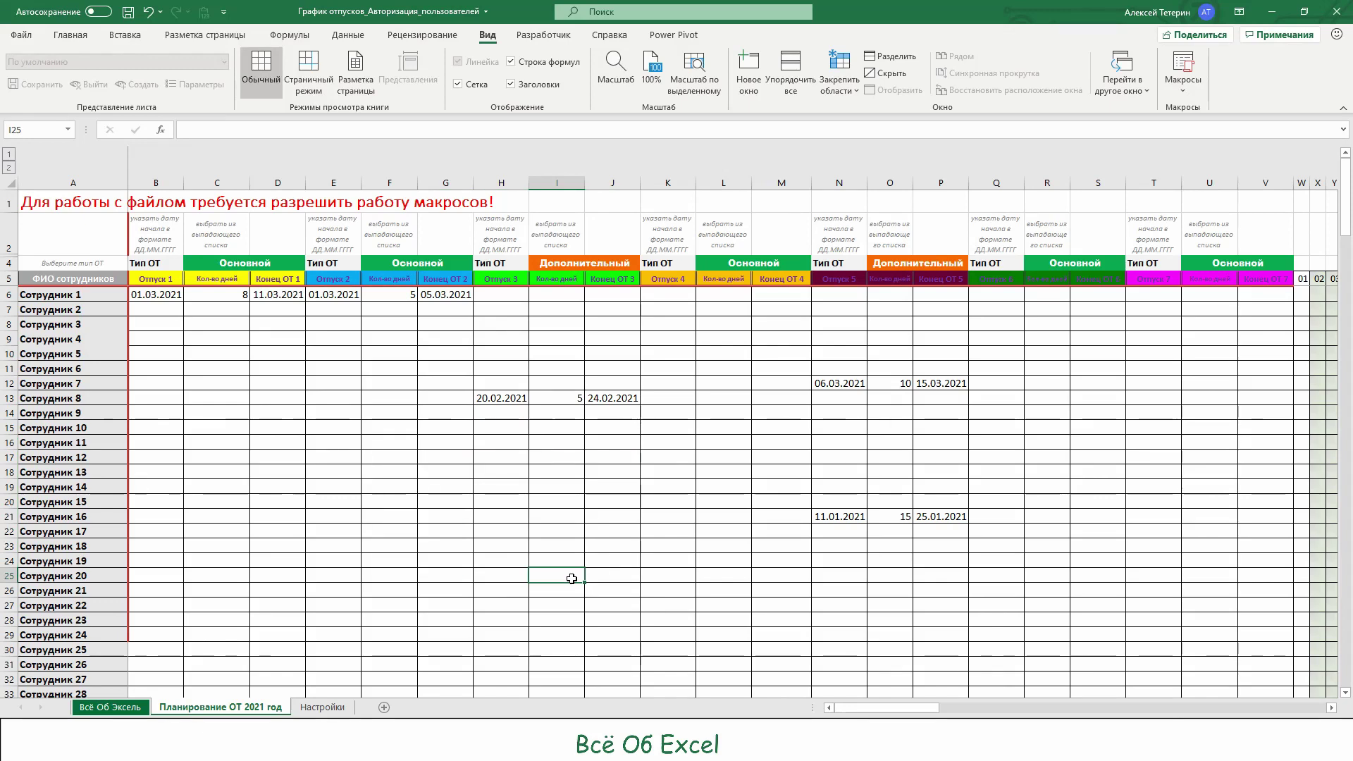